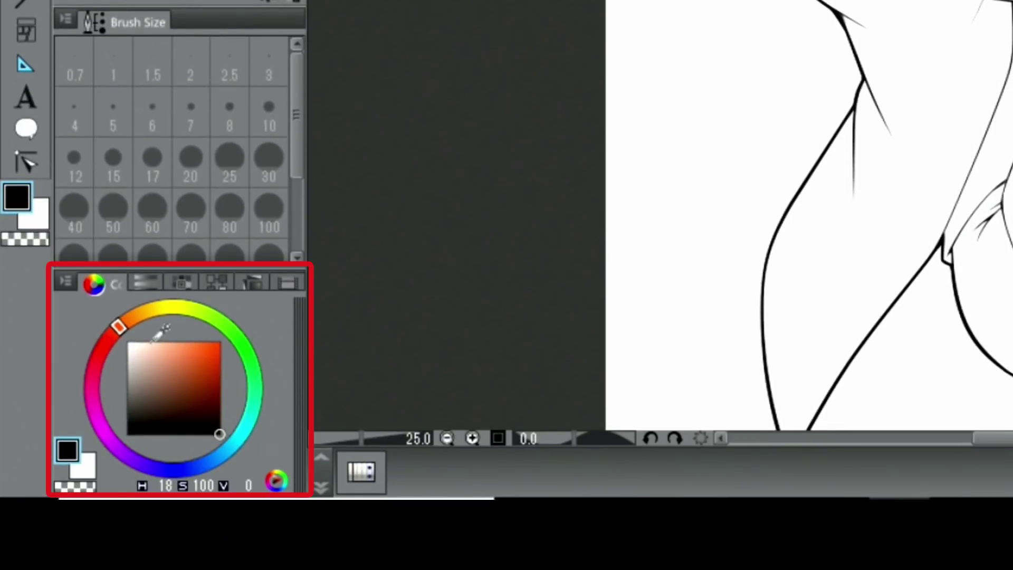
# - Choose a light peach skin colour (H 18, S 26, V 99) and fill the raised arm, hand and fingers
pyautogui.moveTo(152, 341); pyautogui.dragTo(151, 342)
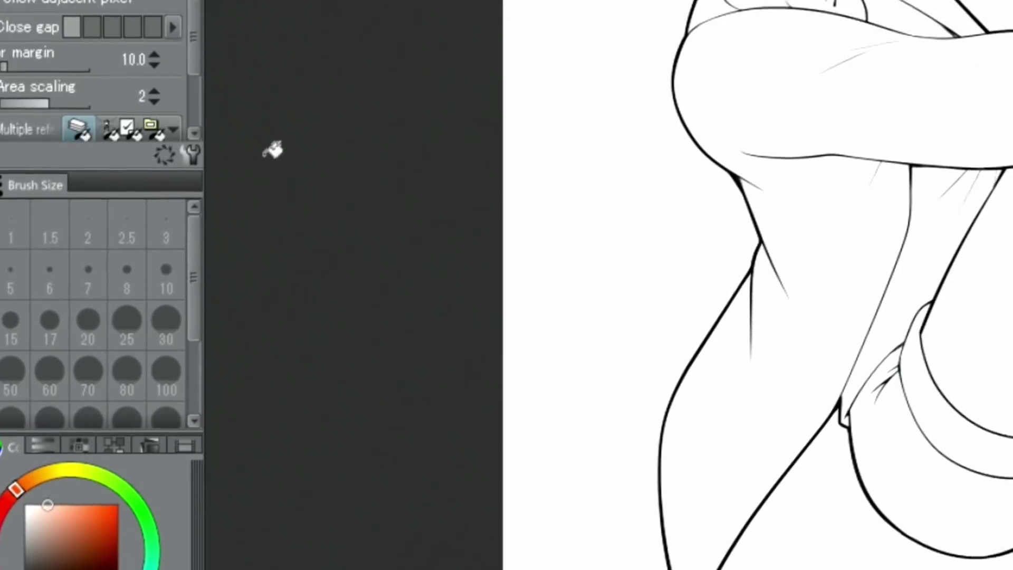
pyautogui.click(527, 138)
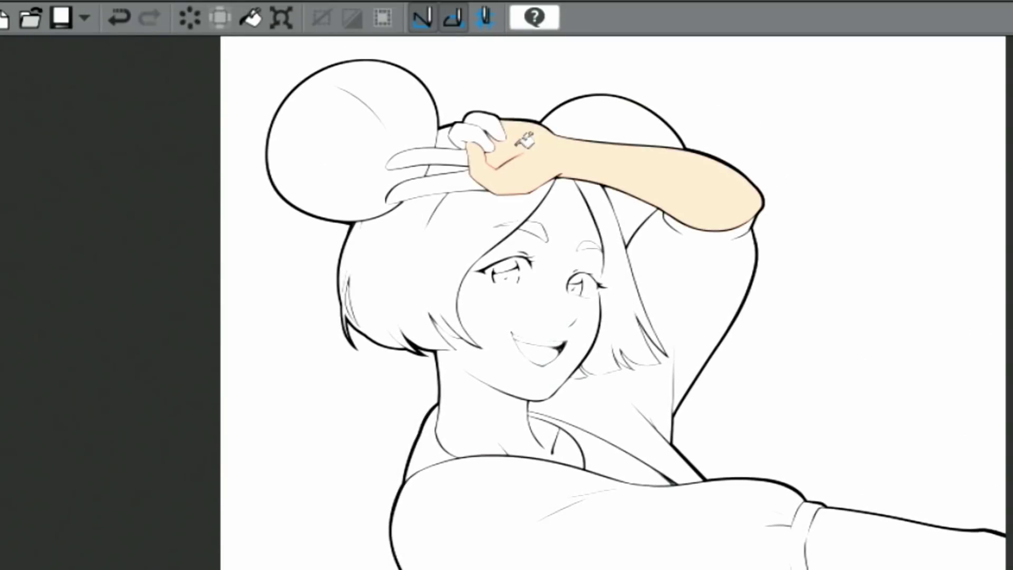
pyautogui.click(465, 141)
pyautogui.click(460, 158)
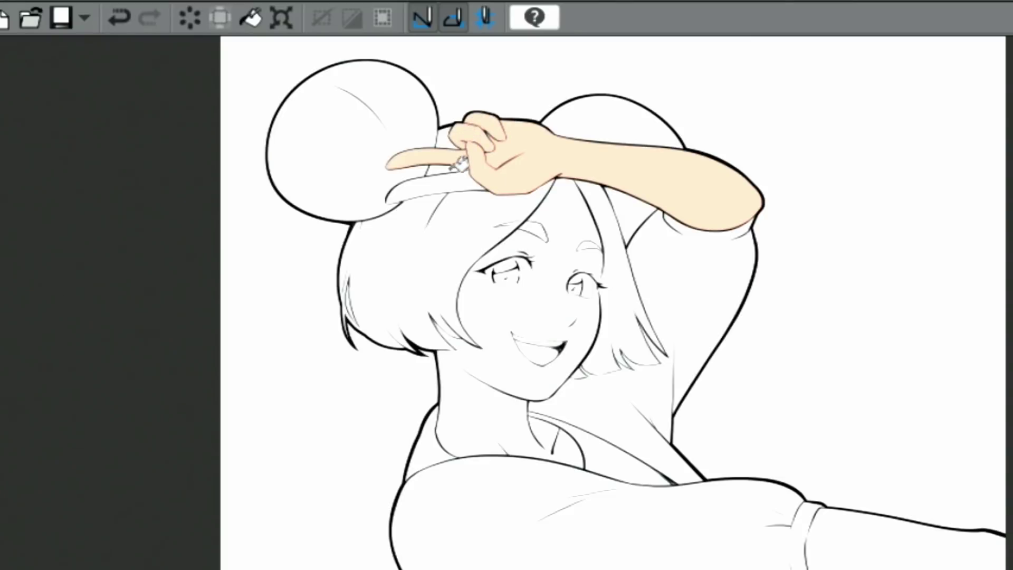
pyautogui.click(463, 184)
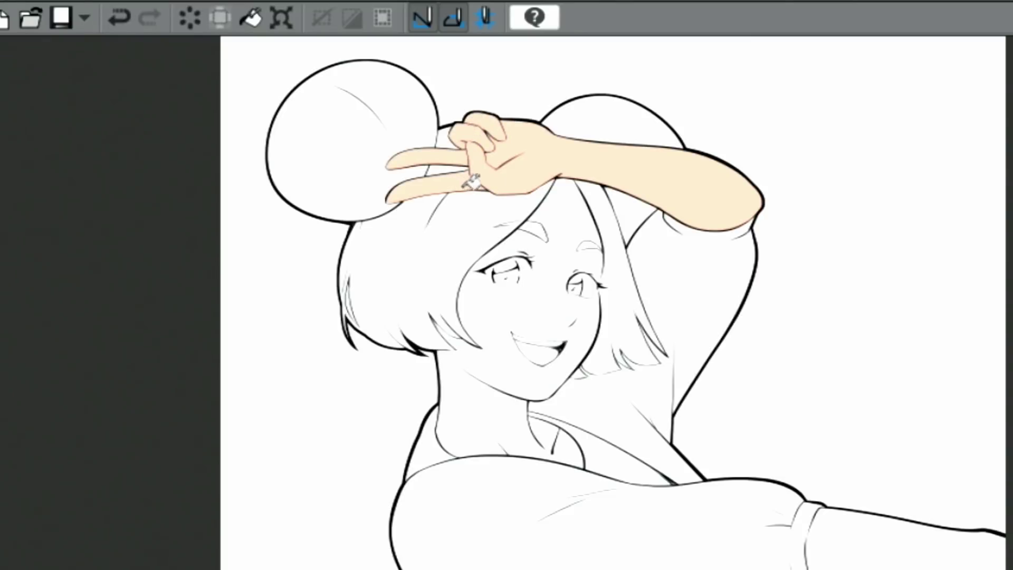
# - Undo the leaking face fill, then set Close gap to its fourth level and fill the face and neck with skin colour
pyautogui.click(570, 232)
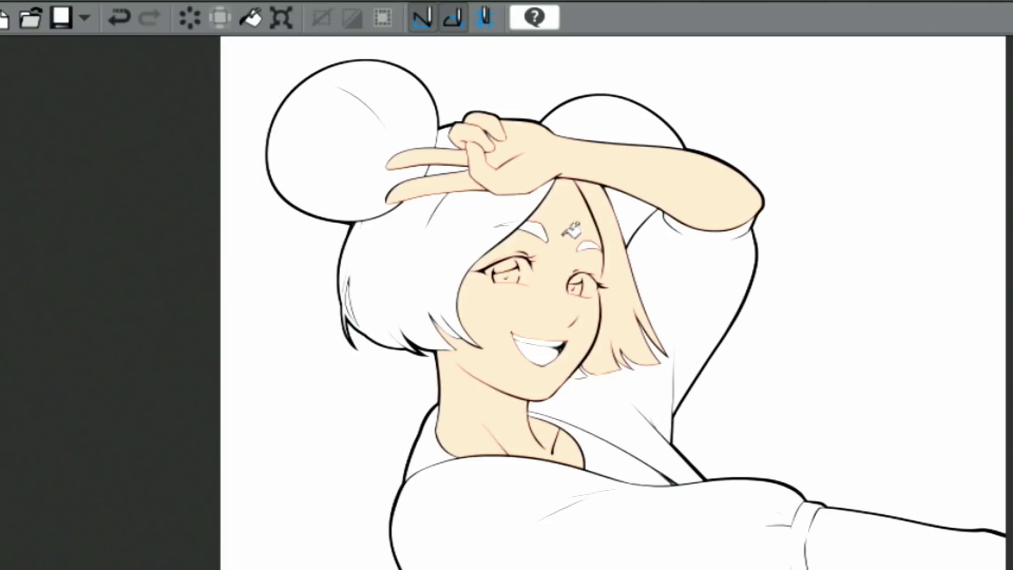
pyautogui.click(115, 16)
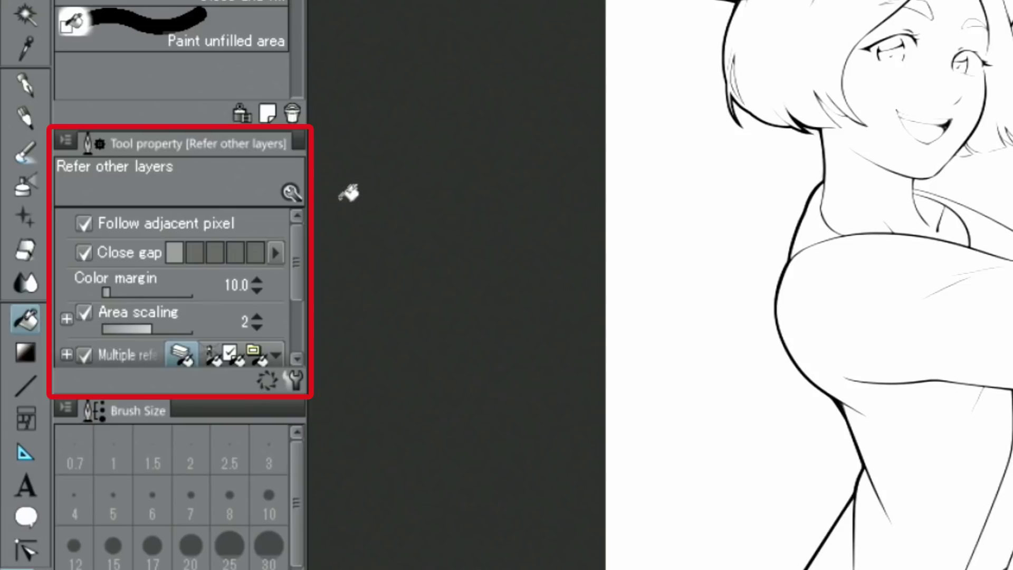
pyautogui.click(233, 253)
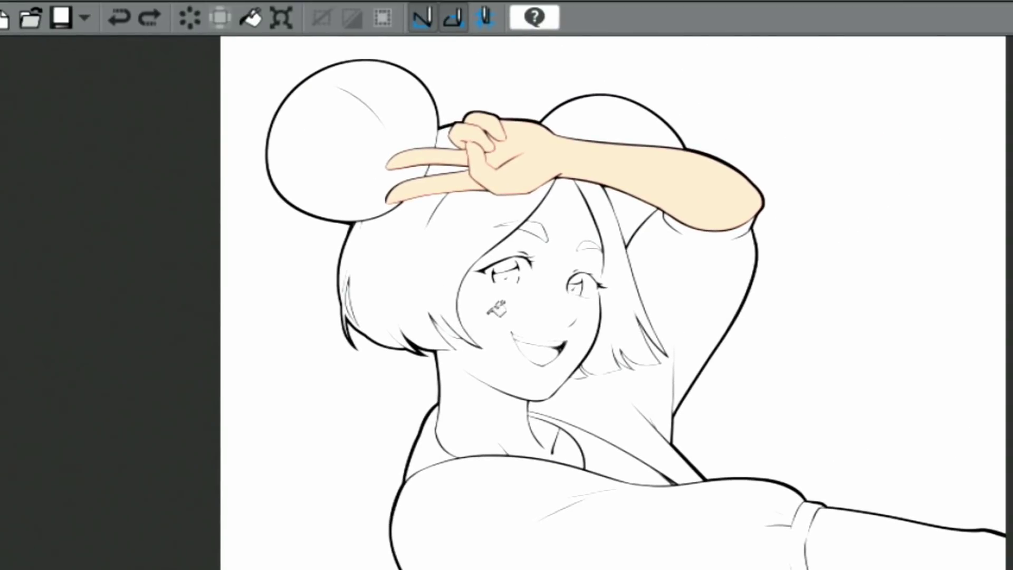
pyautogui.click(498, 307)
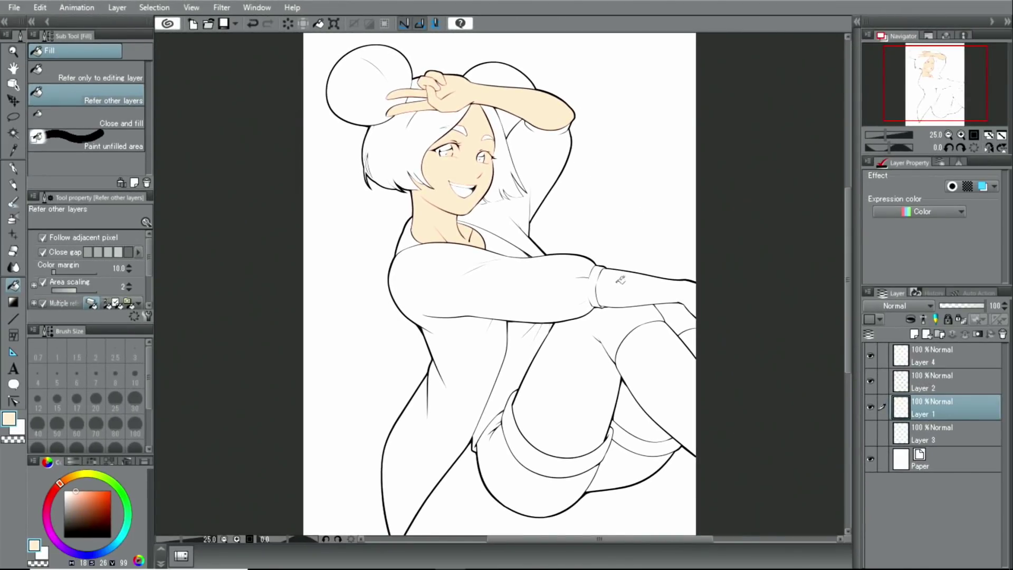
# - Fill the outstretched forearm, its hand and the bare thighs with the skin colour
pyautogui.click(621, 279)
pyautogui.click(669, 311)
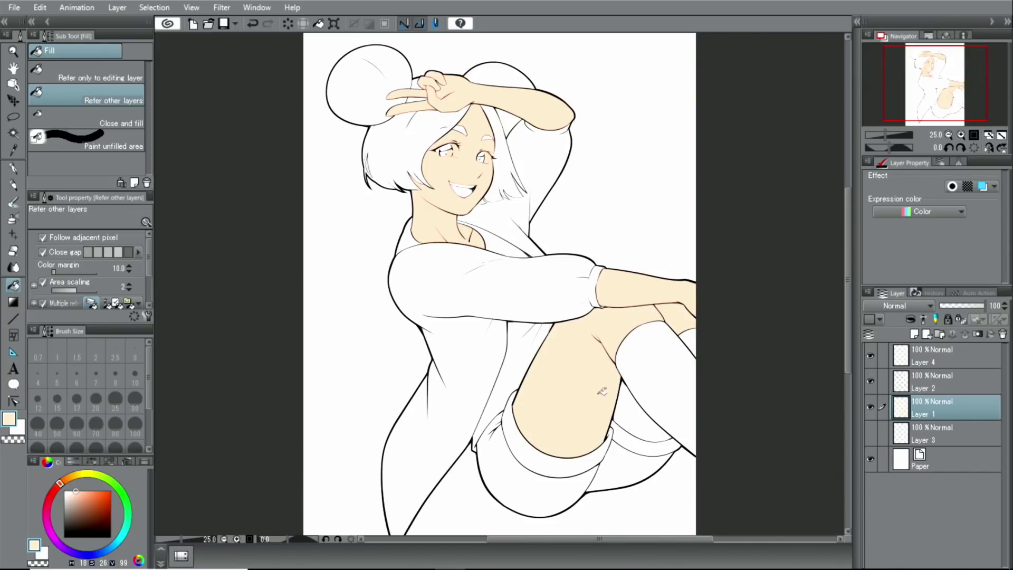
pyautogui.click(627, 403)
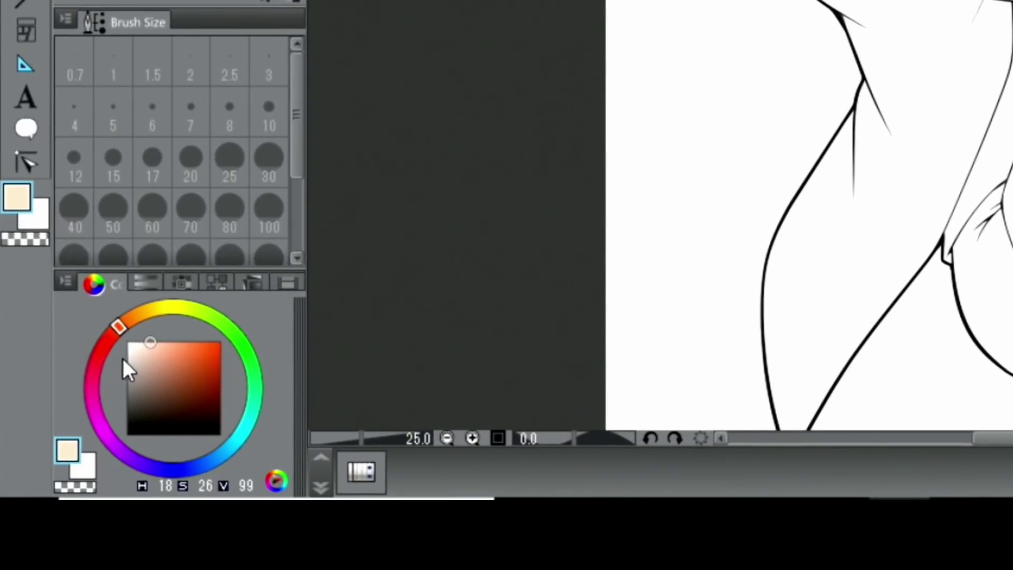
# - Choose a paler skin colour (H 19, S 15, V 98) and recolour everything on Layer 1 with it
pyautogui.moveTo(149, 347); pyautogui.dragTo(140, 343)
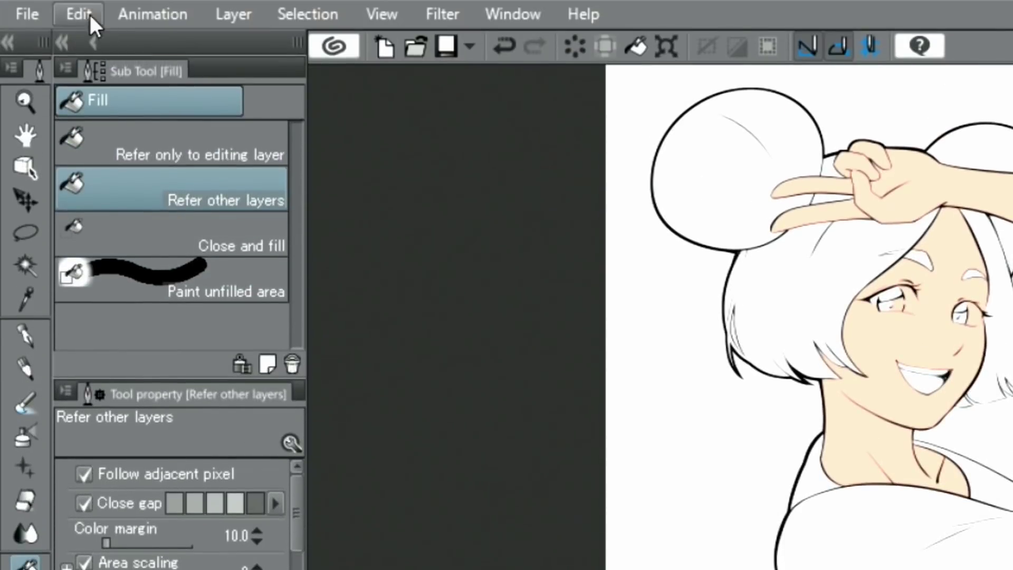
pyautogui.click(87, 16)
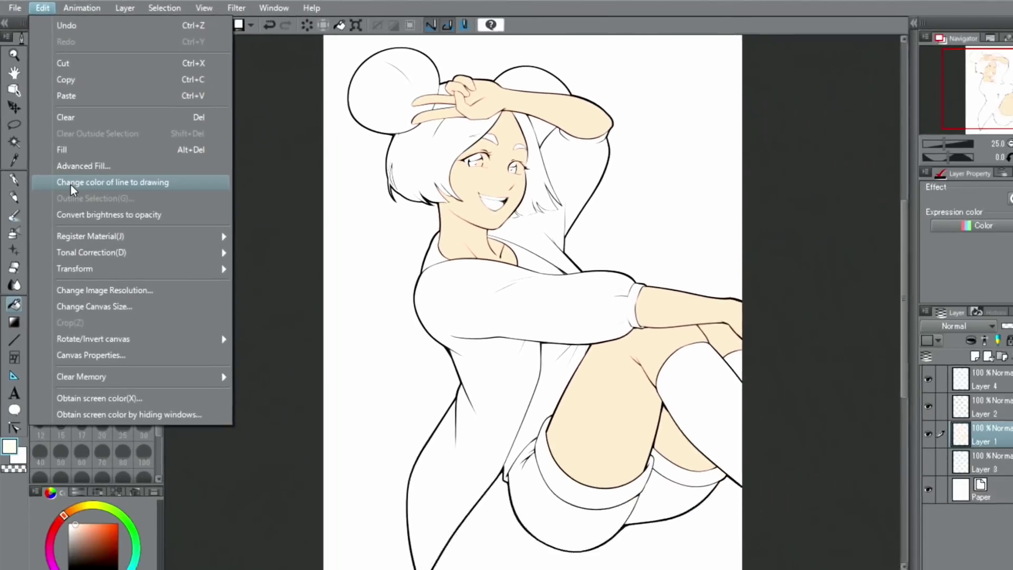
pyautogui.click(71, 183)
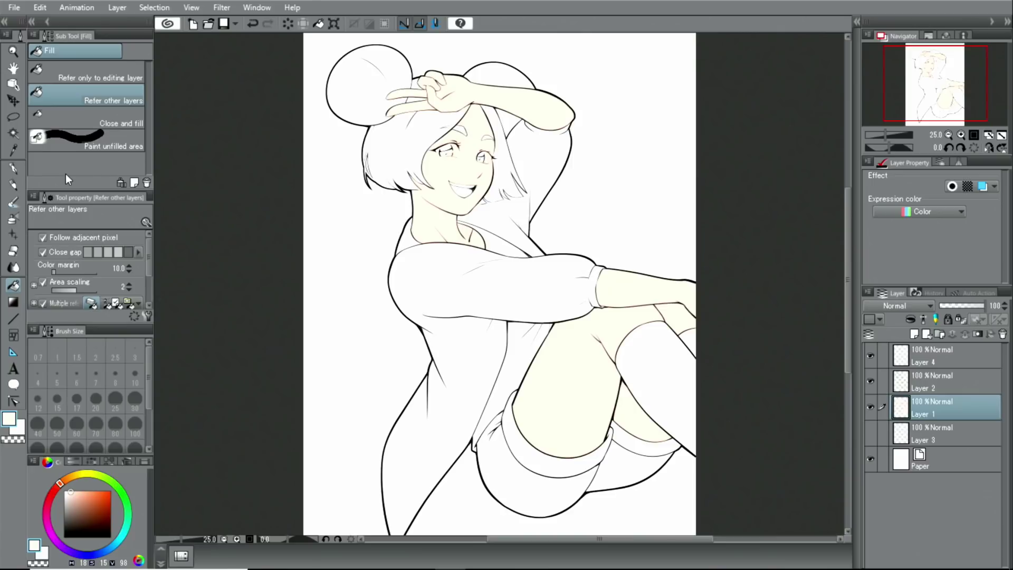
pyautogui.hotkey('ctrl', 'z')
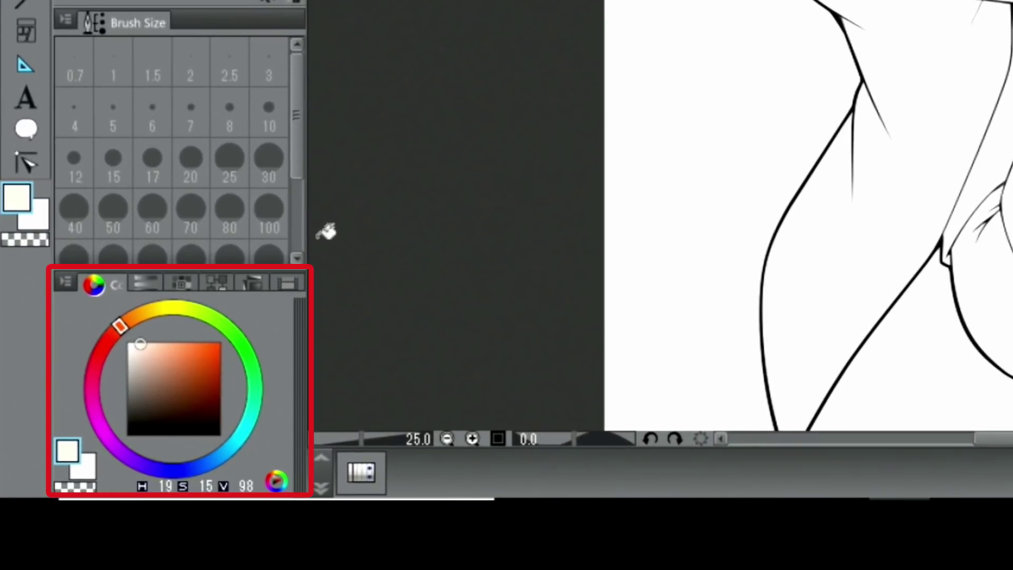
# - Choose yellow (H 49, S 77, V 100) and fill the left hair bun and the hair areas around the raised fingers
pyautogui.moveTo(136, 322)
pyautogui.mouseDown()
pyautogui.moveTo(151, 312)
pyautogui.moveTo(198, 341)
pyautogui.mouseUp()
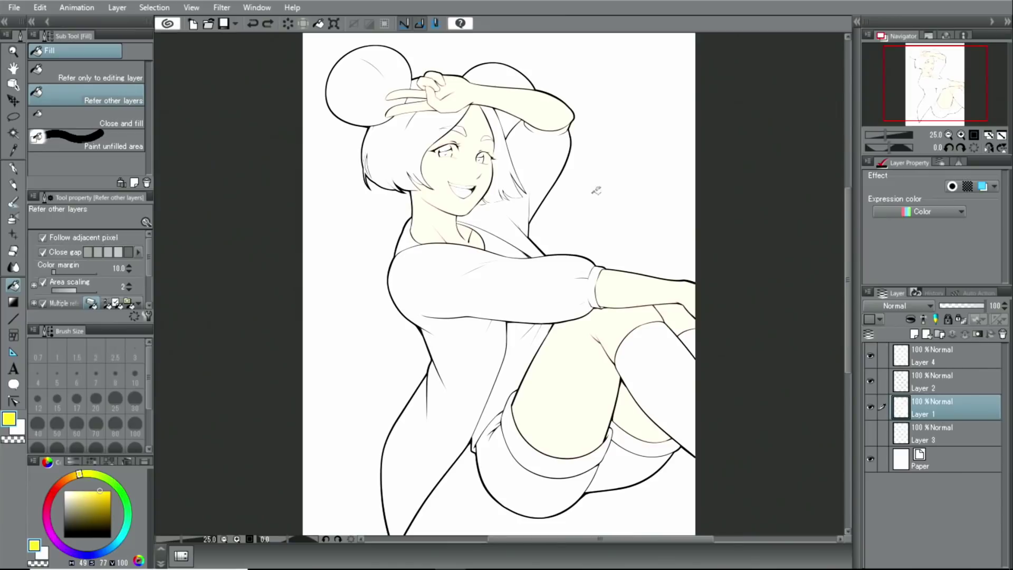
pyautogui.click(962, 134)
pyautogui.click(961, 135)
pyautogui.click(961, 135)
pyautogui.moveTo(938, 104); pyautogui.dragTo(914, 66)
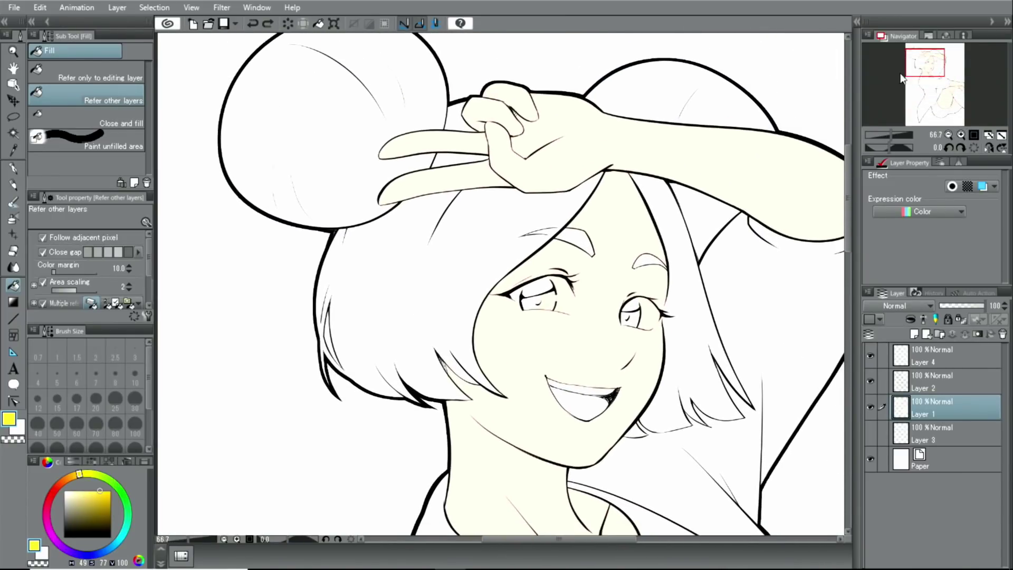
pyautogui.click(416, 69)
pyautogui.click(463, 115)
pyautogui.click(446, 157)
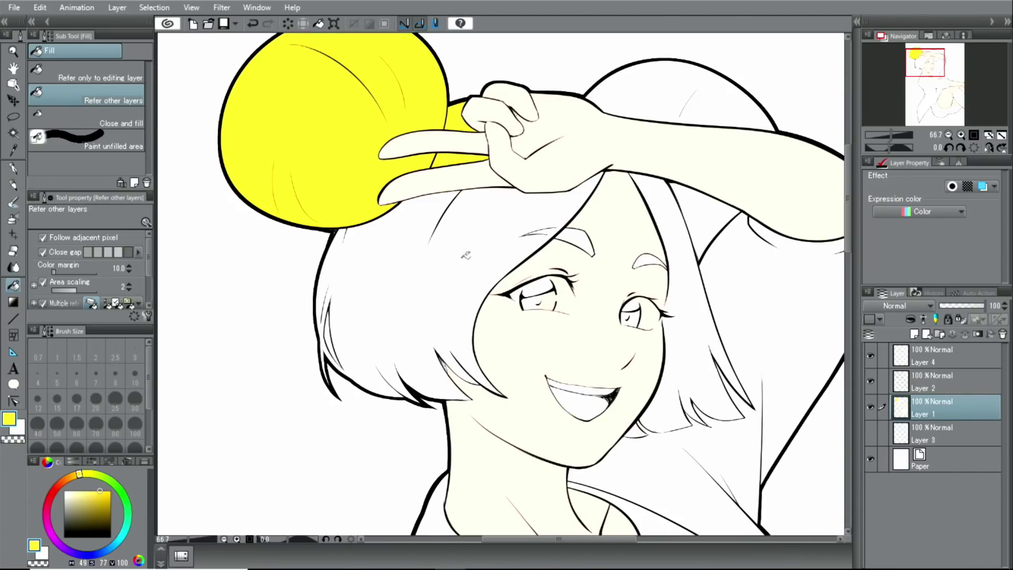
# - Fill the main hair mass, the strands on the right side of the face and the right bun with yellow
pyautogui.click(463, 261)
pyautogui.click(327, 337)
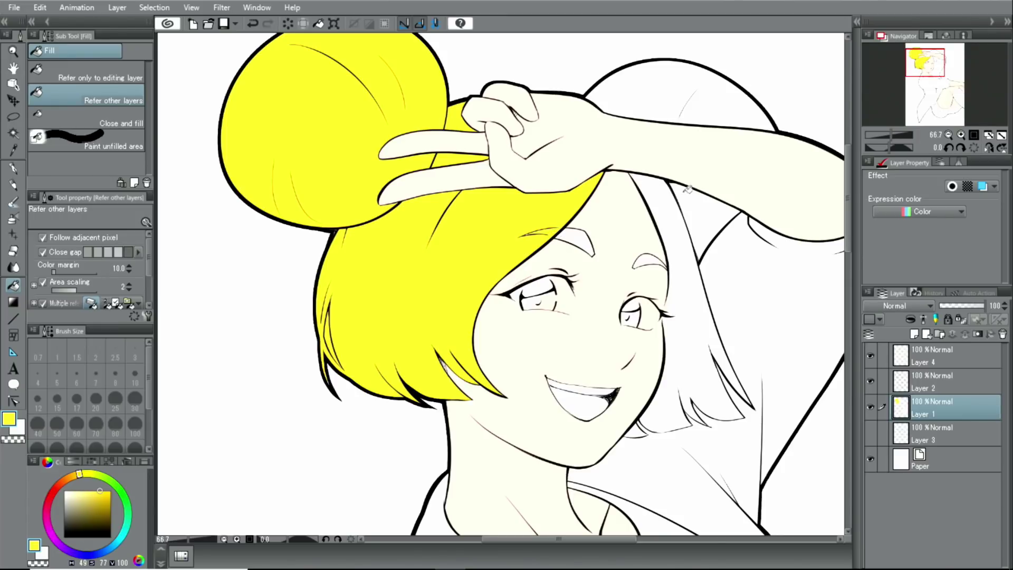
pyautogui.click(666, 199)
pyautogui.click(699, 207)
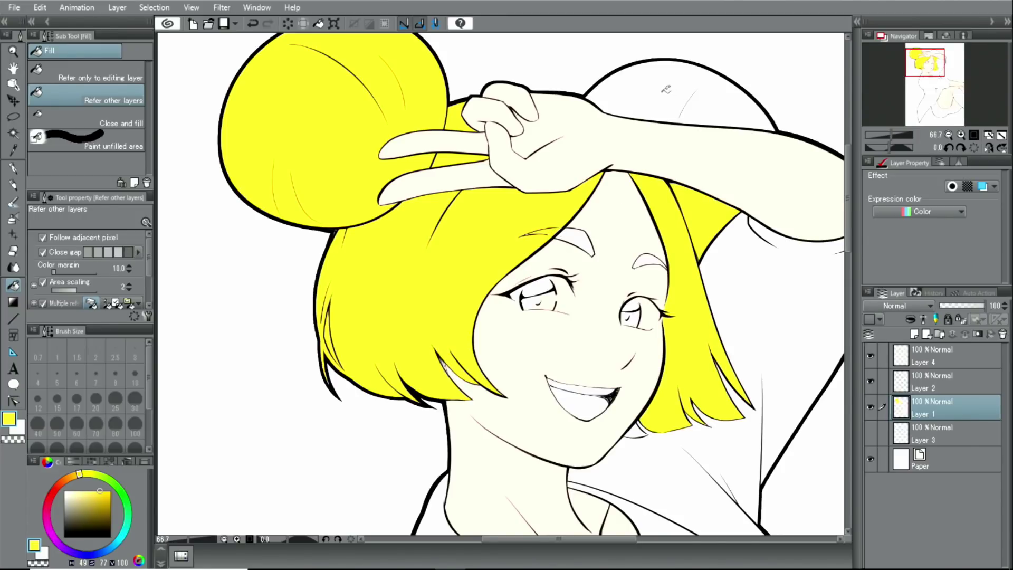
pyautogui.click(666, 90)
pyautogui.click(637, 427)
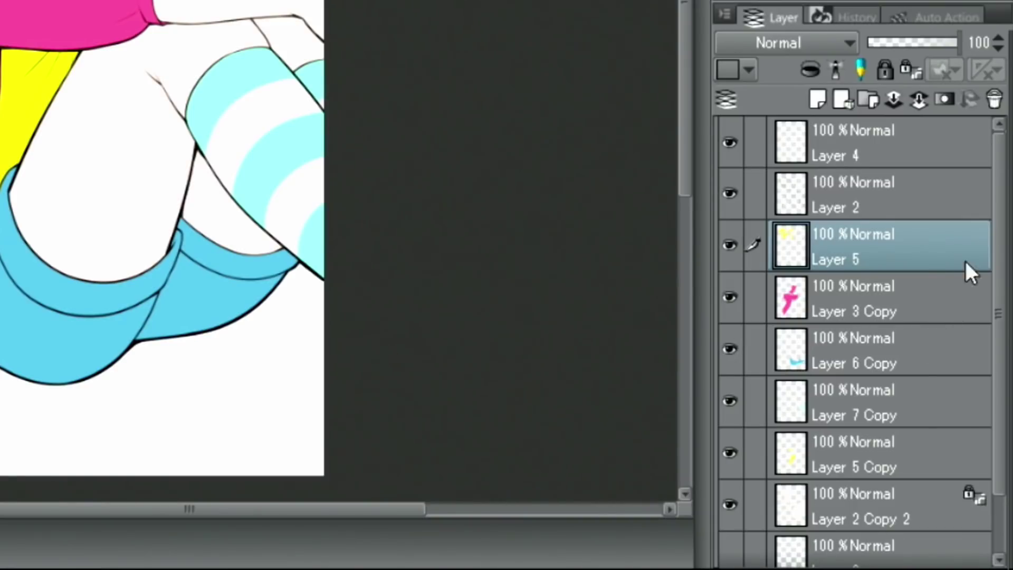
# - Sample the light yellow of the left hair bun with the eyedropper as the drawing colour
pyautogui.moveTo(1002, 219); pyautogui.dragTo(997, 200)
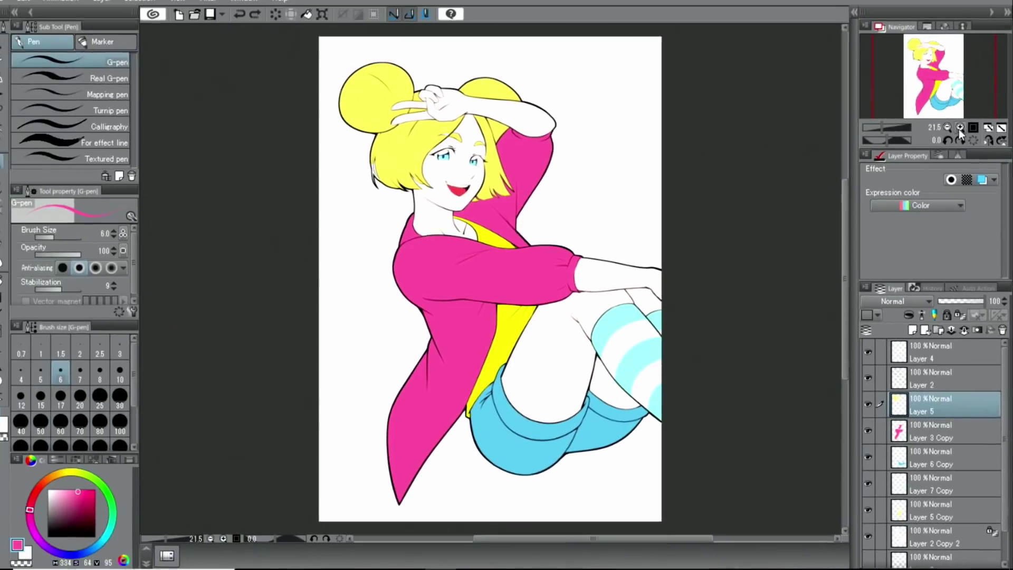
pyautogui.click(959, 127)
pyautogui.click(959, 127)
pyautogui.moveTo(927, 76); pyautogui.dragTo(916, 63)
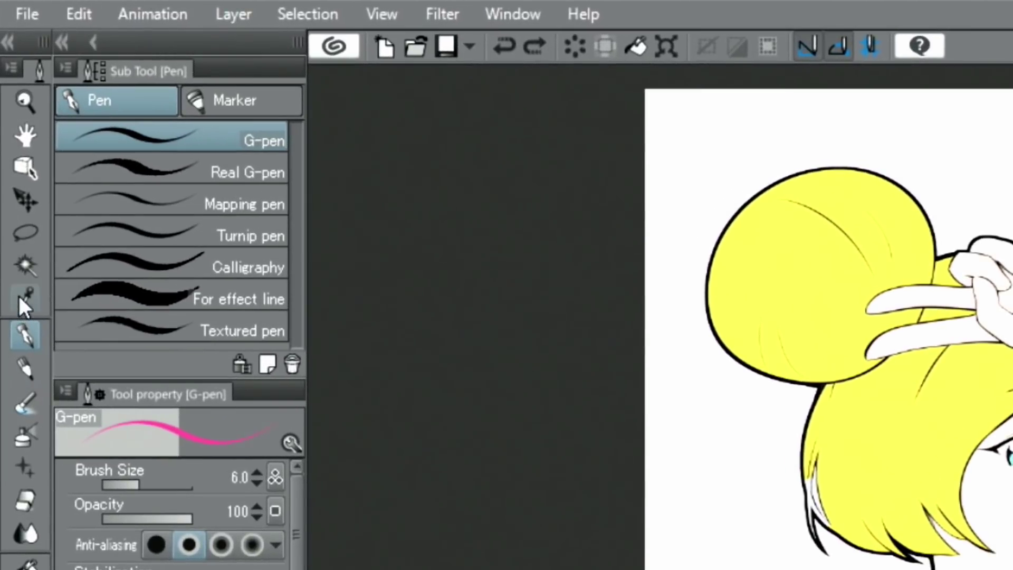
pyautogui.click(12, 209)
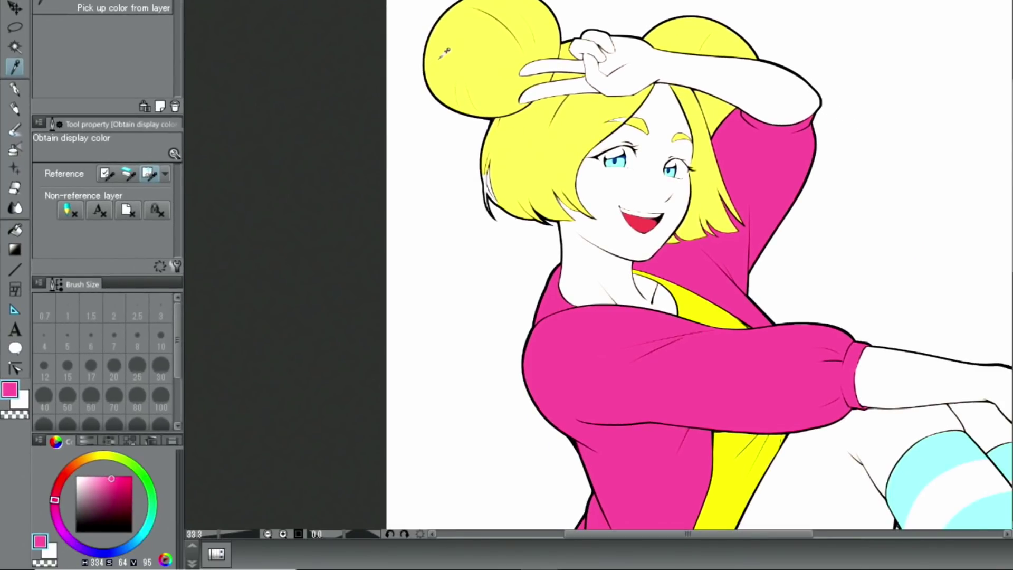
pyautogui.click(440, 56)
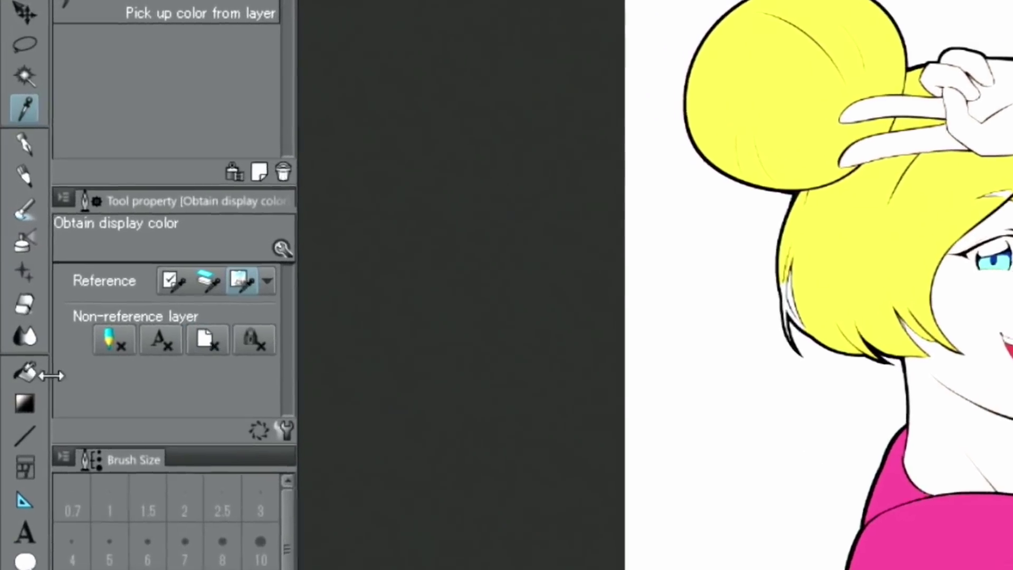
# - Fill the white gaps in the left hair tips by enclosing them with the Close and fill tool
pyautogui.click(24, 374)
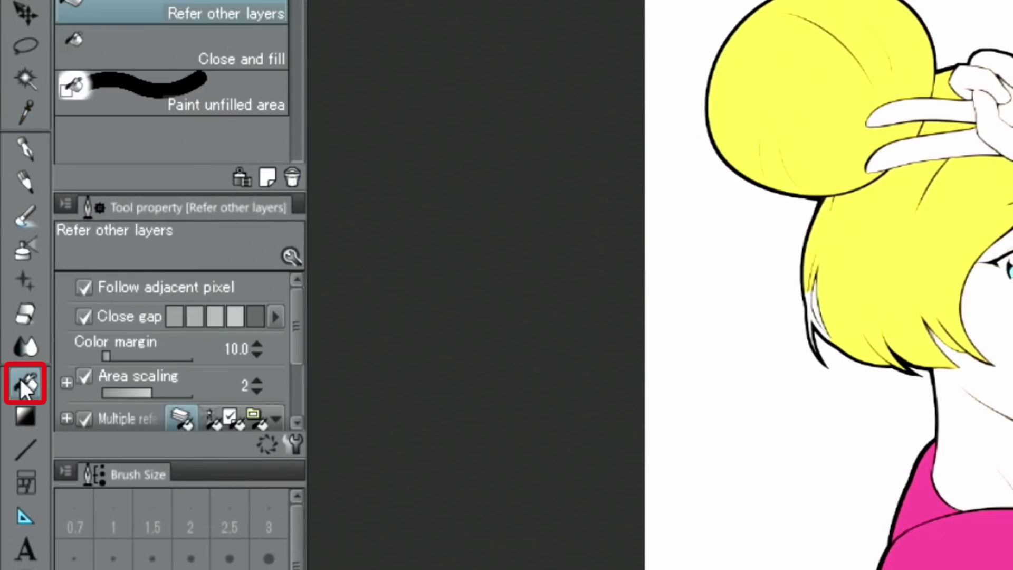
pyautogui.click(163, 157)
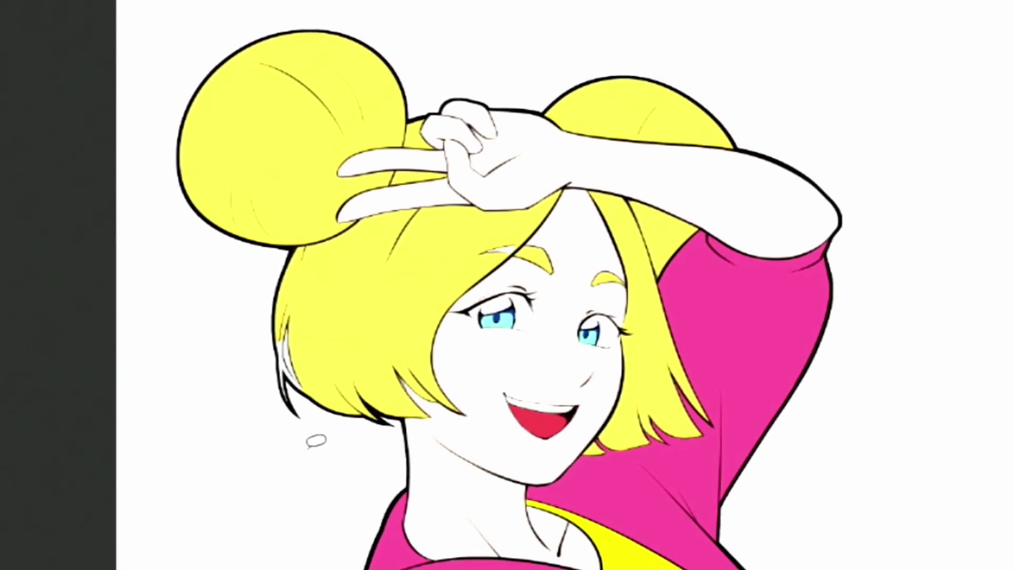
pyautogui.moveTo(316, 441)
pyautogui.mouseDown()
pyautogui.moveTo(269, 418)
pyautogui.moveTo(264, 366)
pyautogui.moveTo(277, 320)
pyautogui.moveTo(302, 298)
pyautogui.moveTo(329, 351)
pyautogui.moveTo(320, 393)
pyautogui.mouseUp()
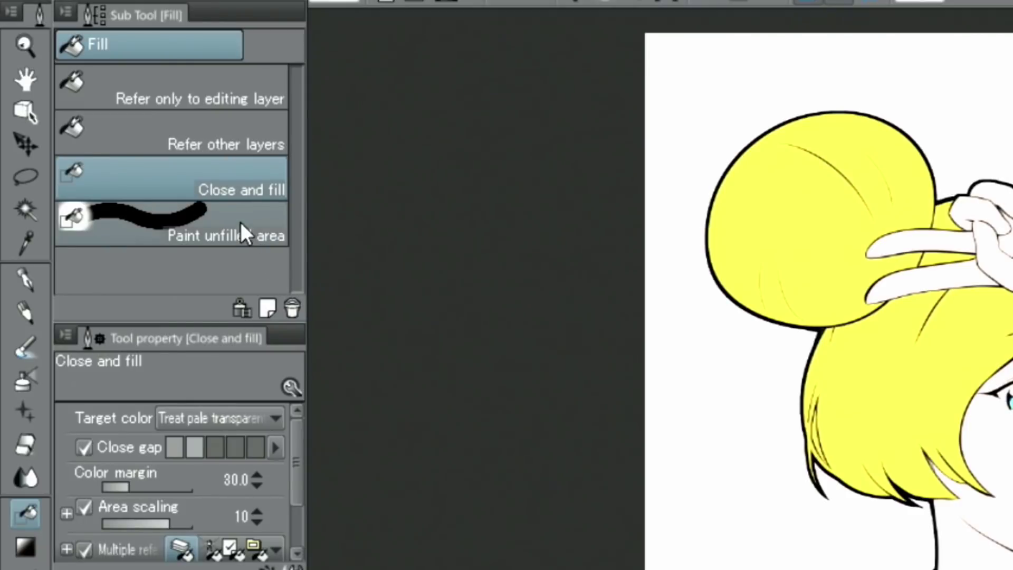
# - Brush over the remaining gaps in the hair and around the eyebrows with the Paint unfilled area tool
pyautogui.click(243, 229)
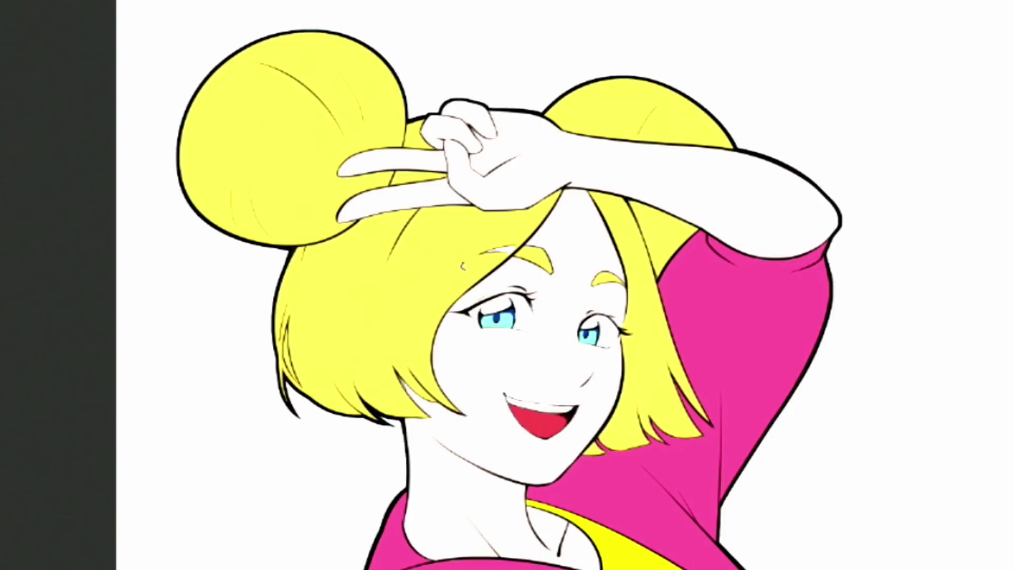
pyautogui.moveTo(575, 276); pyautogui.dragTo(598, 252)
pyautogui.moveTo(518, 240)
pyautogui.mouseDown()
pyautogui.moveTo(488, 249)
pyautogui.moveTo(478, 239)
pyautogui.mouseUp()
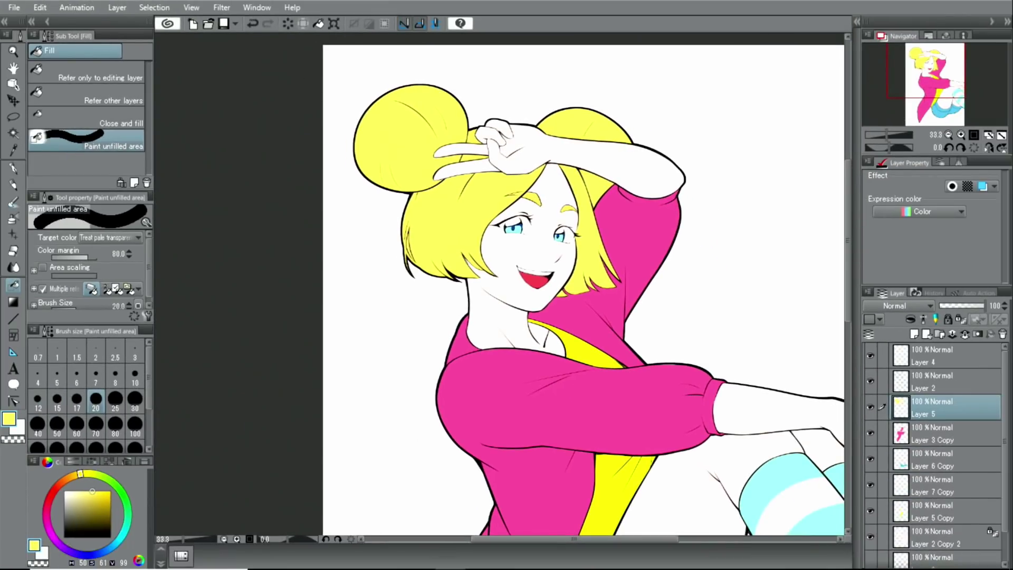
# - Fit the whole illustration in view and create a new layer folder directly above Layer 5
pyautogui.click(1002, 136)
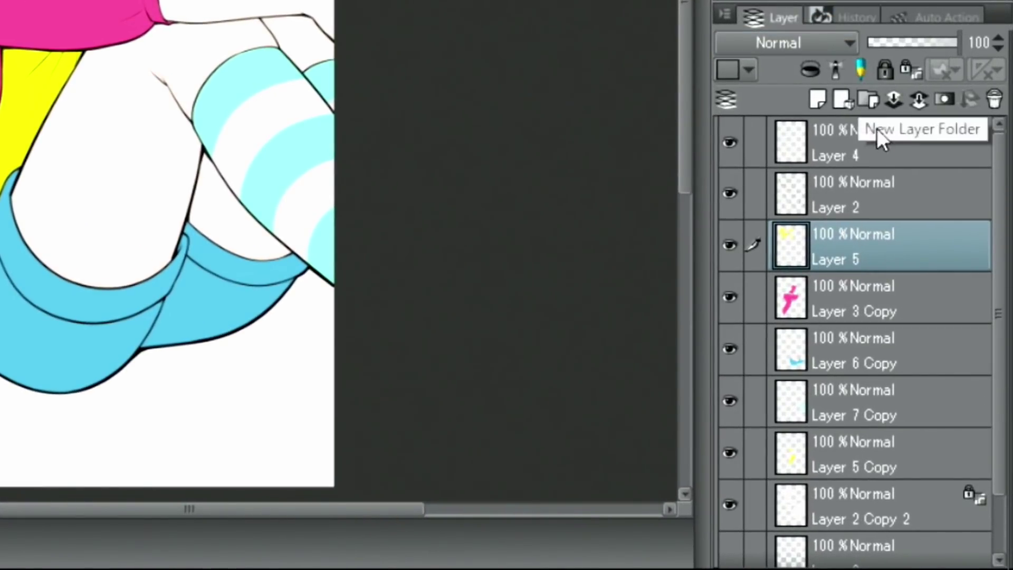
pyautogui.moveTo(996, 169); pyautogui.dragTo(929, 80)
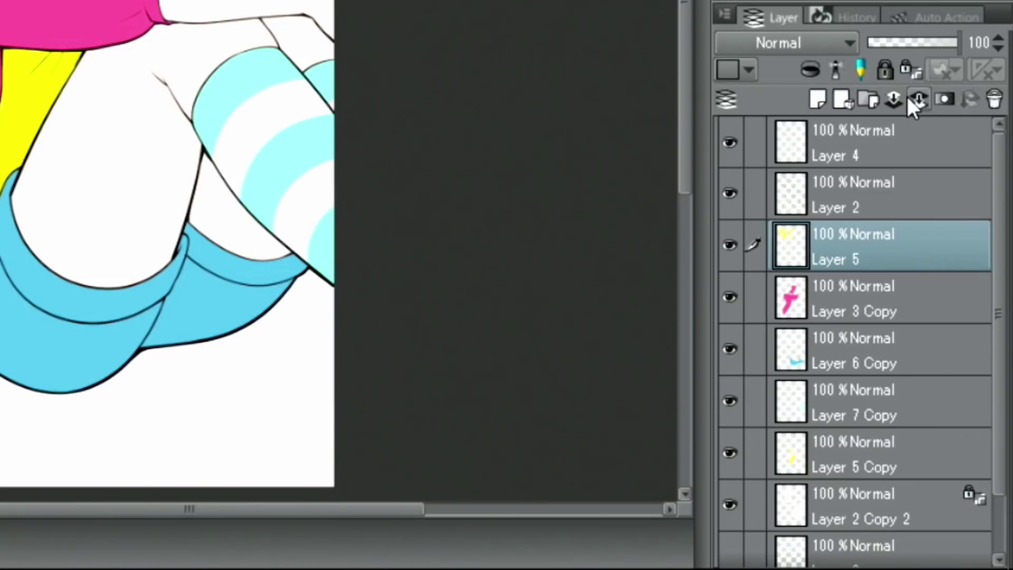
pyautogui.click(867, 96)
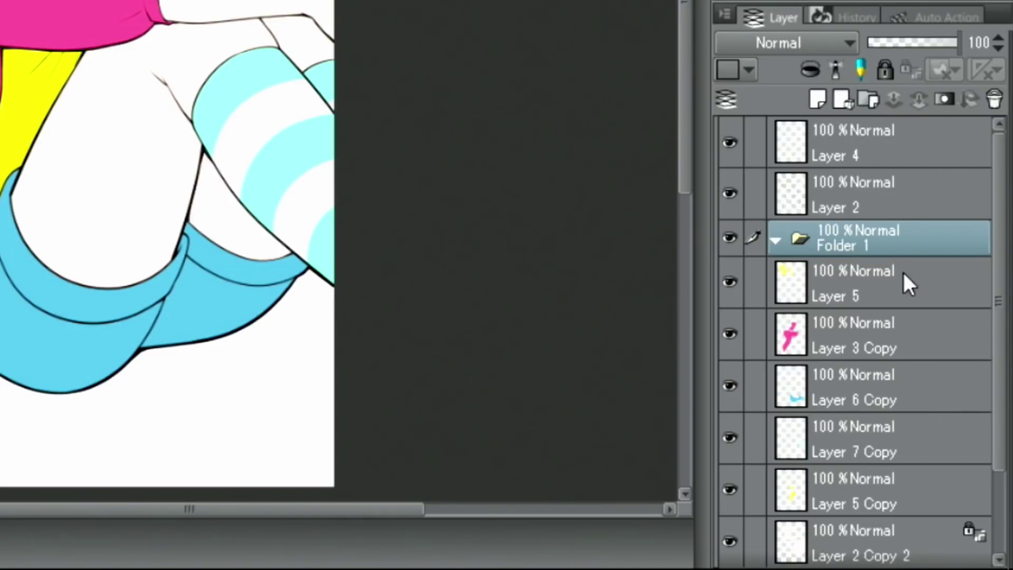
# - Move the colour layers from Layer 5 down to Layer 2 Copy 2 into the new folder and collapse it
pyautogui.click(917, 290)
pyautogui.scroll(-2, 1002, 411)
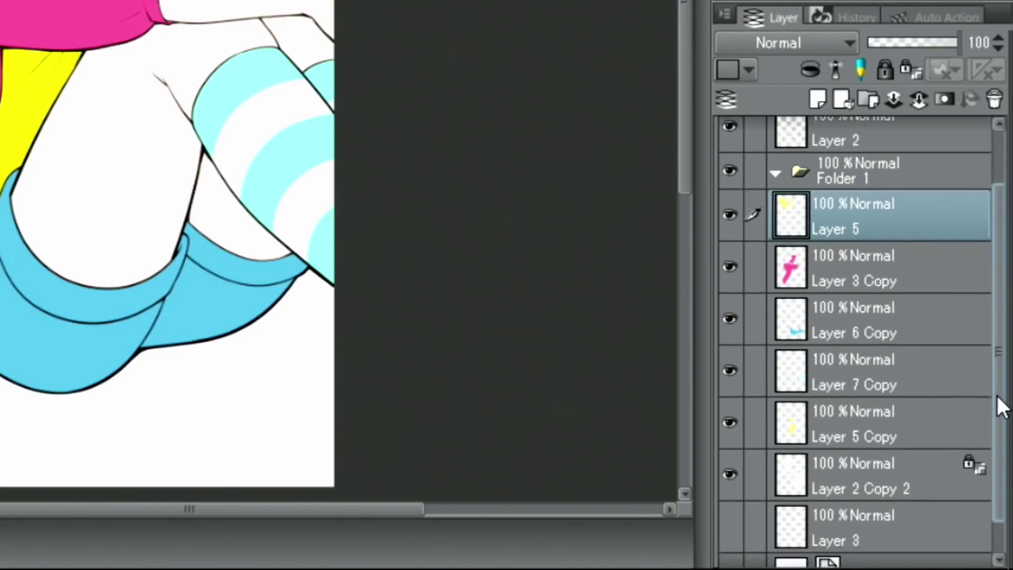
pyautogui.moveTo(767, 442); pyautogui.dragTo(761, 255)
pyautogui.moveTo(878, 213); pyautogui.dragTo(853, 170)
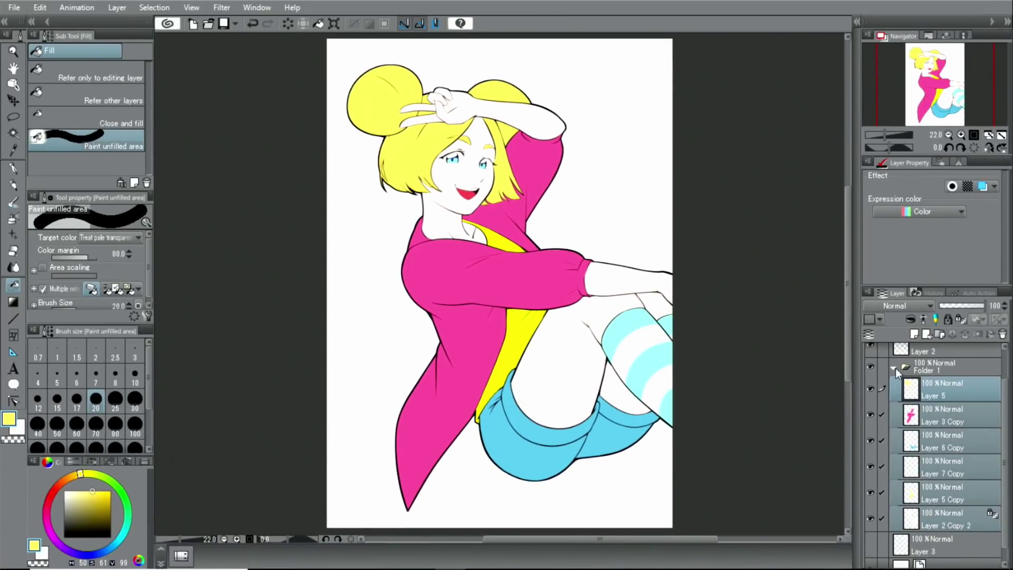
pyautogui.click(890, 365)
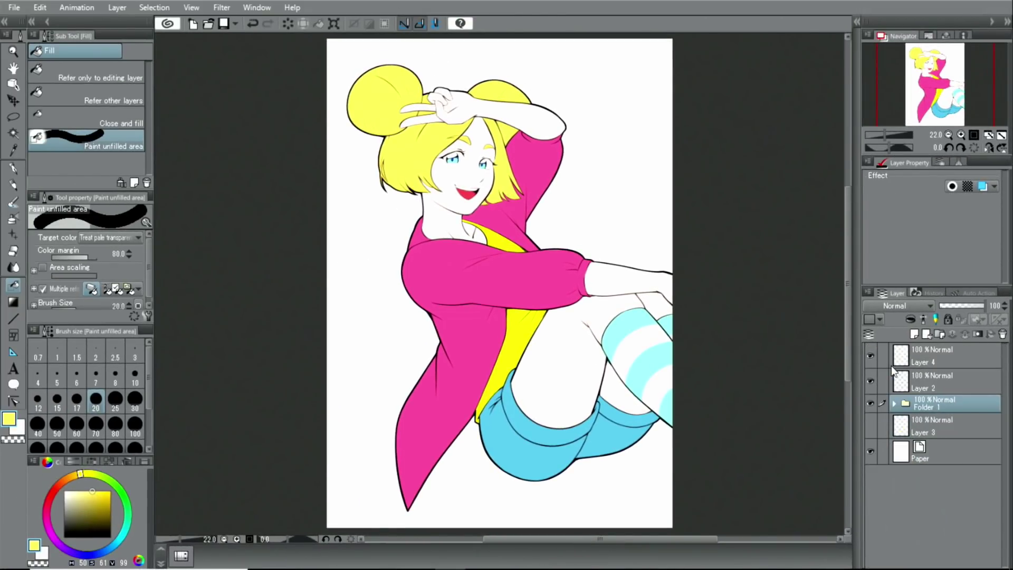
# - Hide Folder 1 and show it again to check which base colours it holds
pyautogui.click(870, 403)
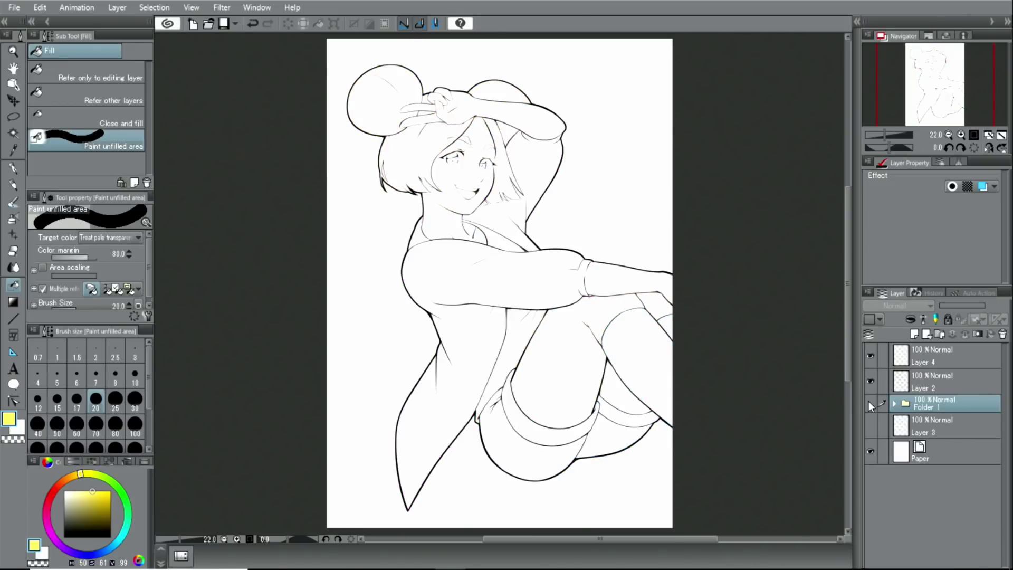
pyautogui.click(870, 402)
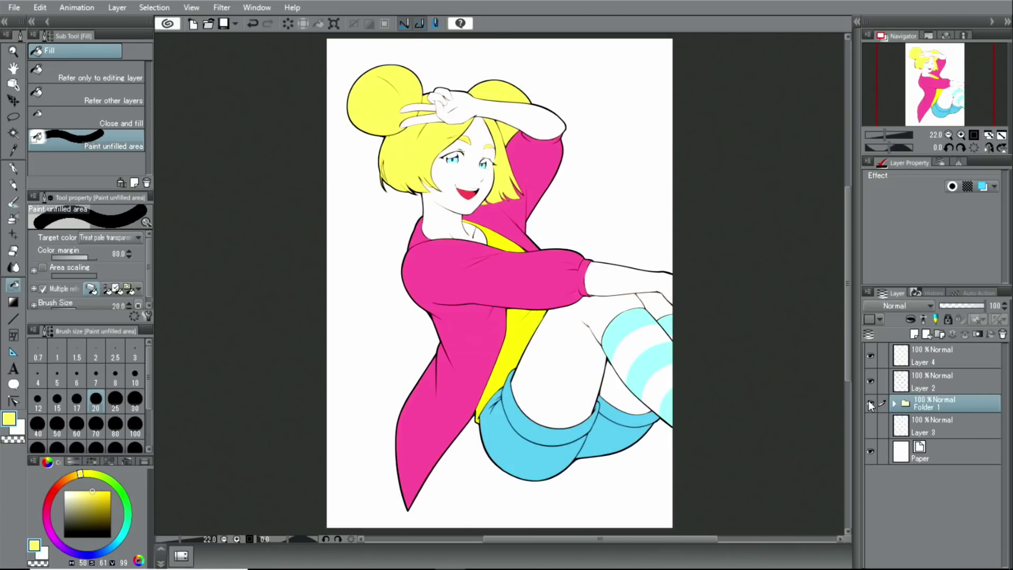
# - Add a new raster layer directly above Folder 1 for the shadows and set its blending mode to Multiply
pyautogui.press('p')
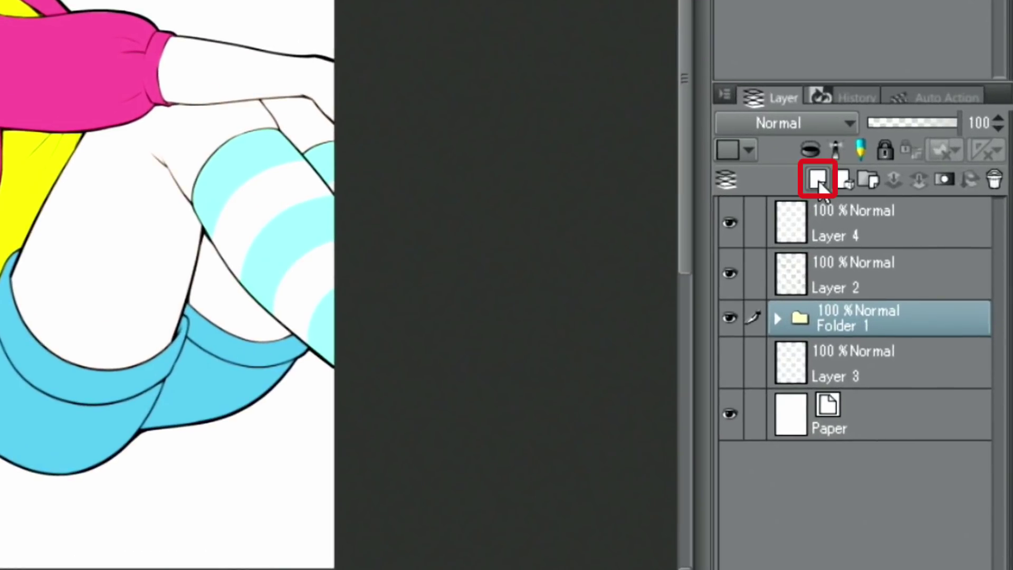
pyautogui.click(819, 181)
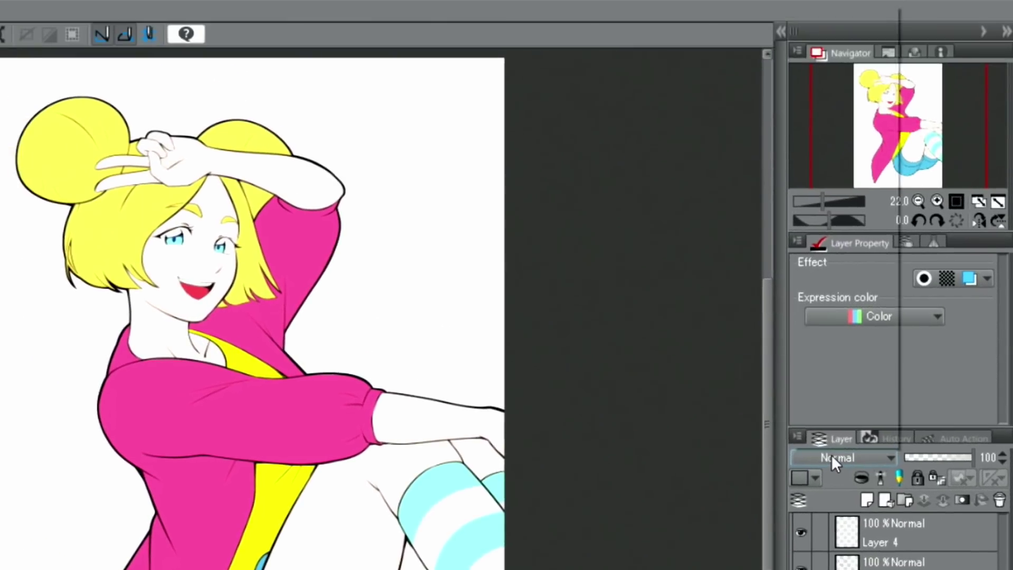
pyautogui.click(815, 346)
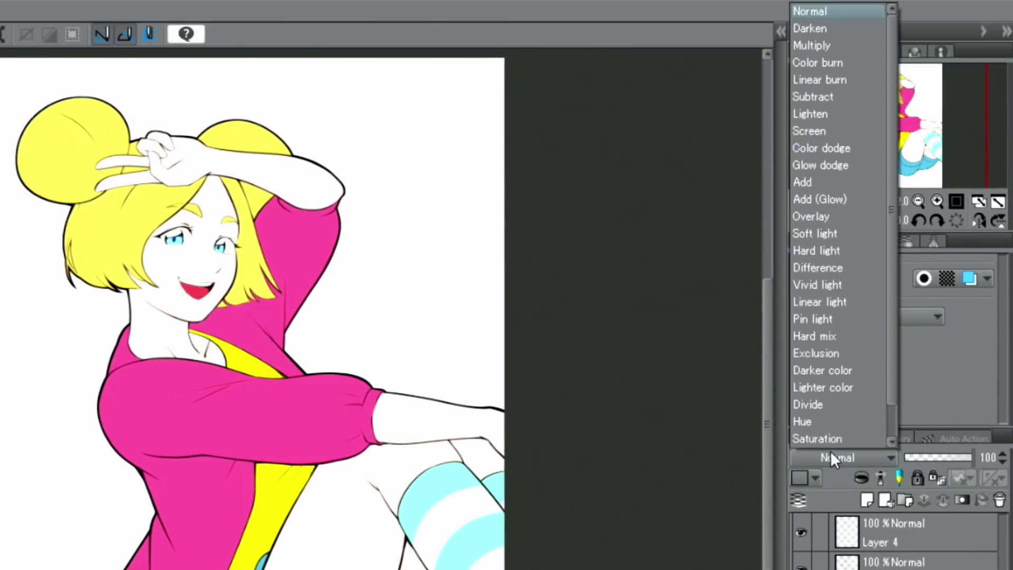
pyautogui.click(813, 46)
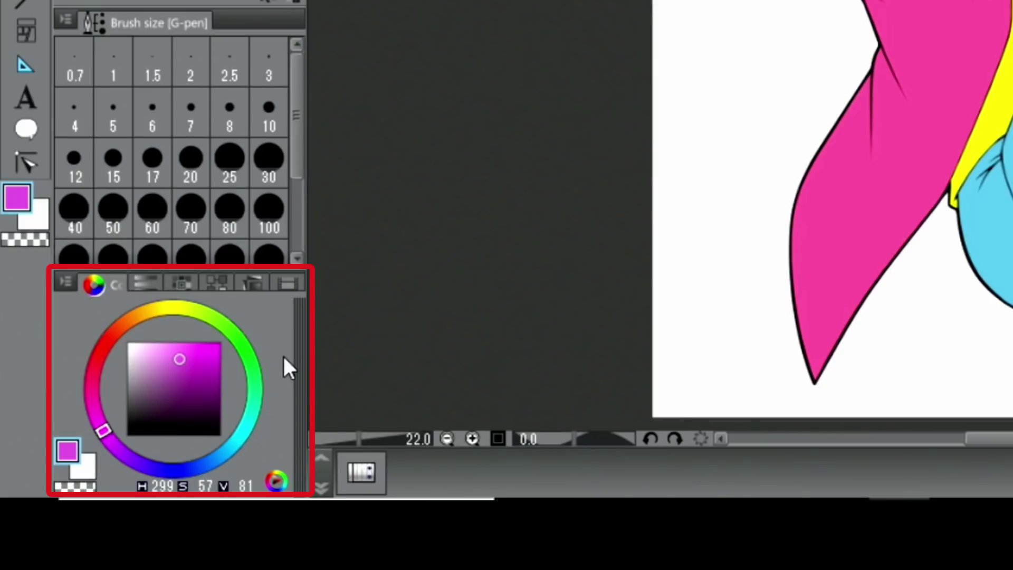
# - Paint pale violet (H 299, S 21, V 85) G-pen shadows along the jacket's back edge and clip the layer to the folder below
pyautogui.moveTo(164, 346); pyautogui.dragTo(150, 353)
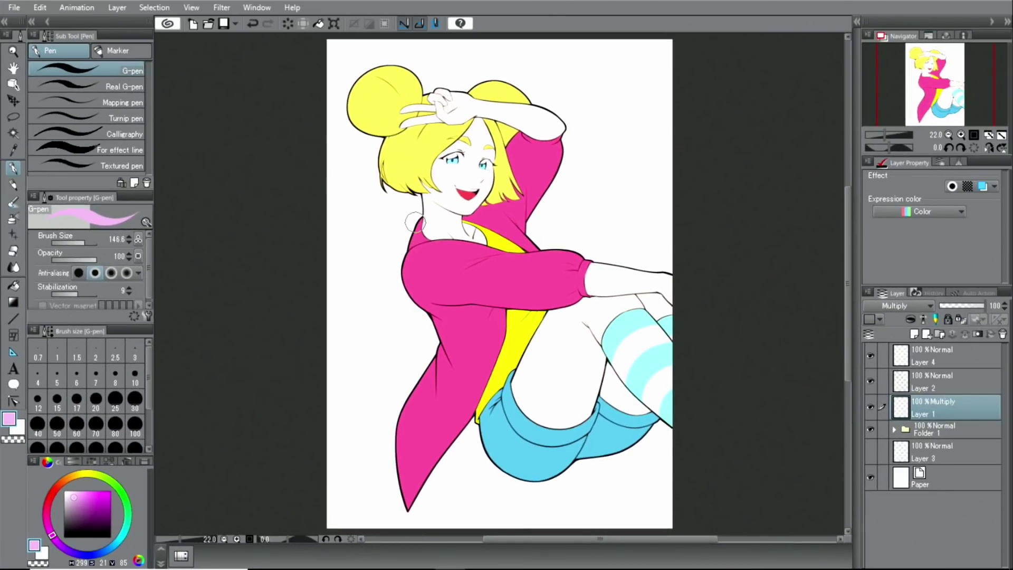
pyautogui.moveTo(604, 27)
pyautogui.mouseDown()
pyautogui.moveTo(575, 89)
pyautogui.moveTo(585, 113)
pyautogui.mouseUp()
pyautogui.moveTo(410, 266)
pyautogui.mouseDown()
pyautogui.moveTo(403, 293)
pyautogui.moveTo(403, 271)
pyautogui.moveTo(443, 362)
pyautogui.moveTo(437, 342)
pyautogui.moveTo(431, 388)
pyautogui.moveTo(429, 363)
pyautogui.moveTo(439, 374)
pyautogui.moveTo(429, 383)
pyautogui.moveTo(435, 352)
pyautogui.moveTo(433, 384)
pyautogui.moveTo(404, 435)
pyautogui.moveTo(408, 405)
pyautogui.moveTo(399, 474)
pyautogui.mouseUp()
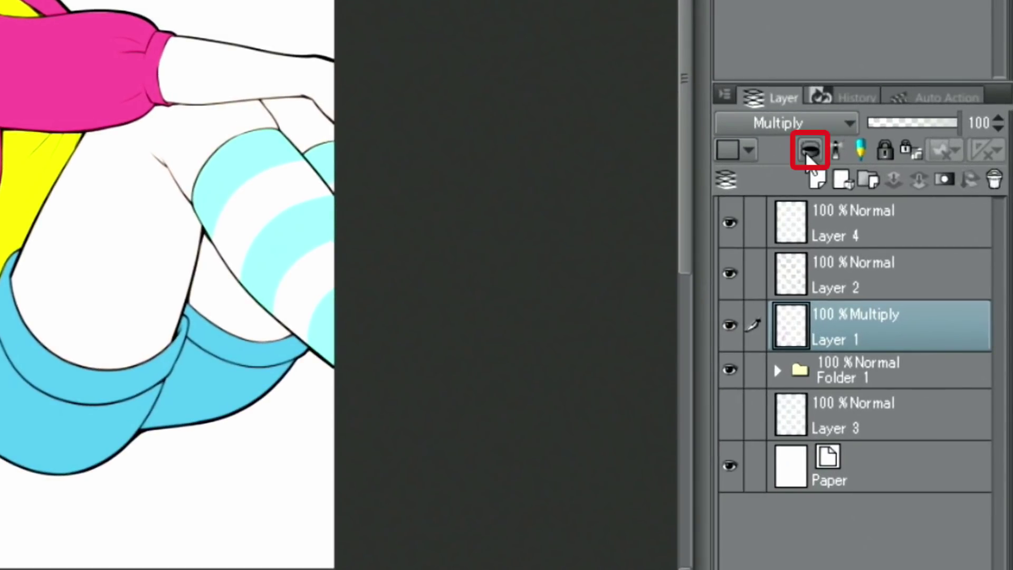
pyautogui.click(808, 151)
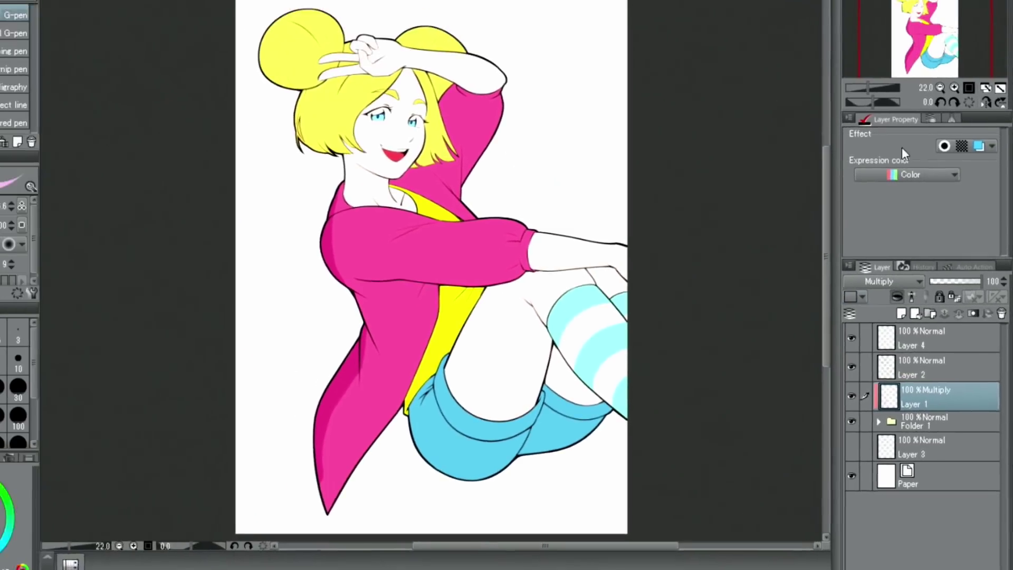
# - Add G-pen shadow strokes to the jacket's lower back edge and waist fold, and switch to the Hard eraser for clean-up
pyautogui.click(954, 89)
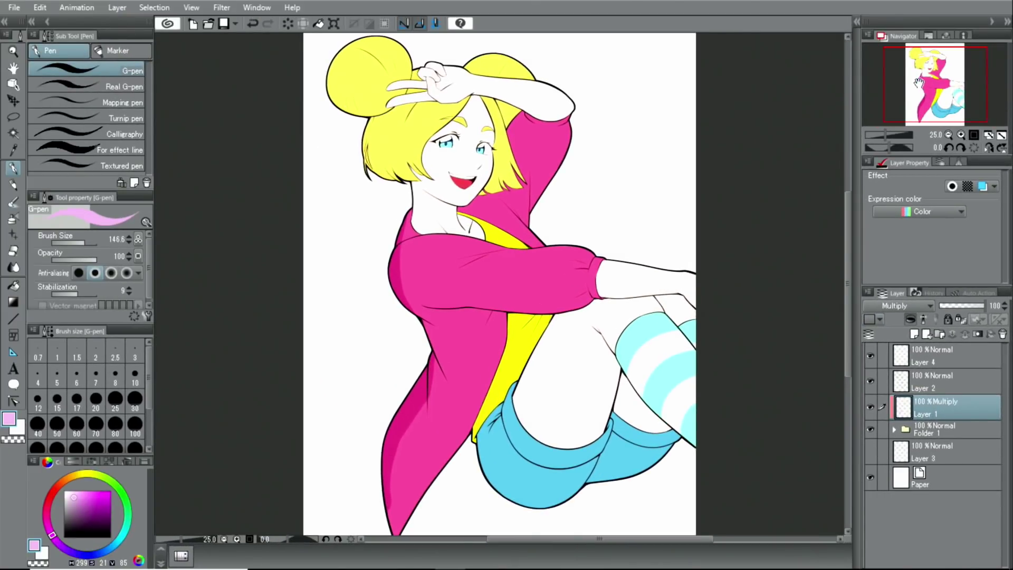
pyautogui.moveTo(919, 83); pyautogui.dragTo(917, 94)
pyautogui.moveTo(446, 361); pyautogui.dragTo(424, 414)
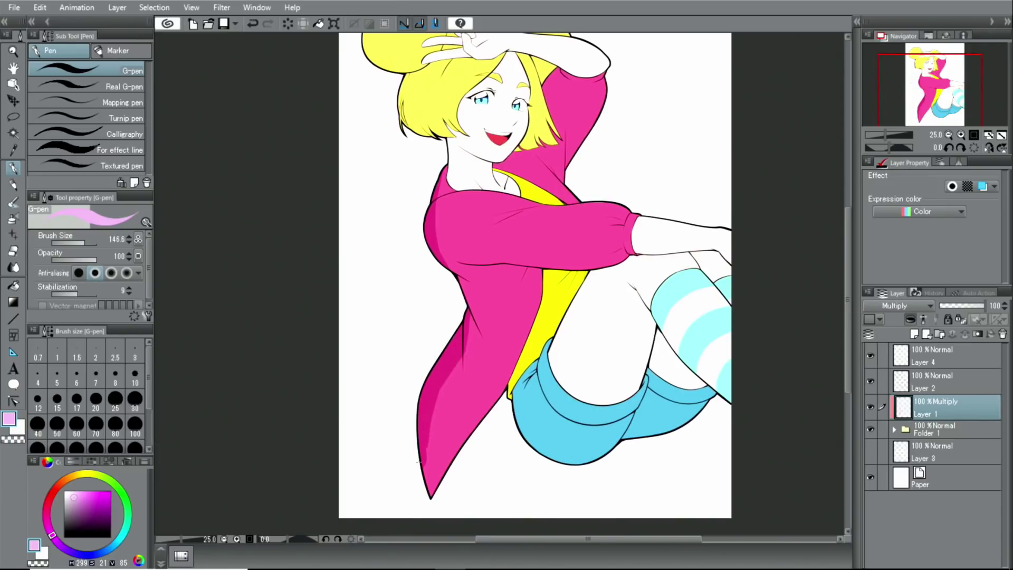
pyautogui.moveTo(471, 352); pyautogui.dragTo(467, 323)
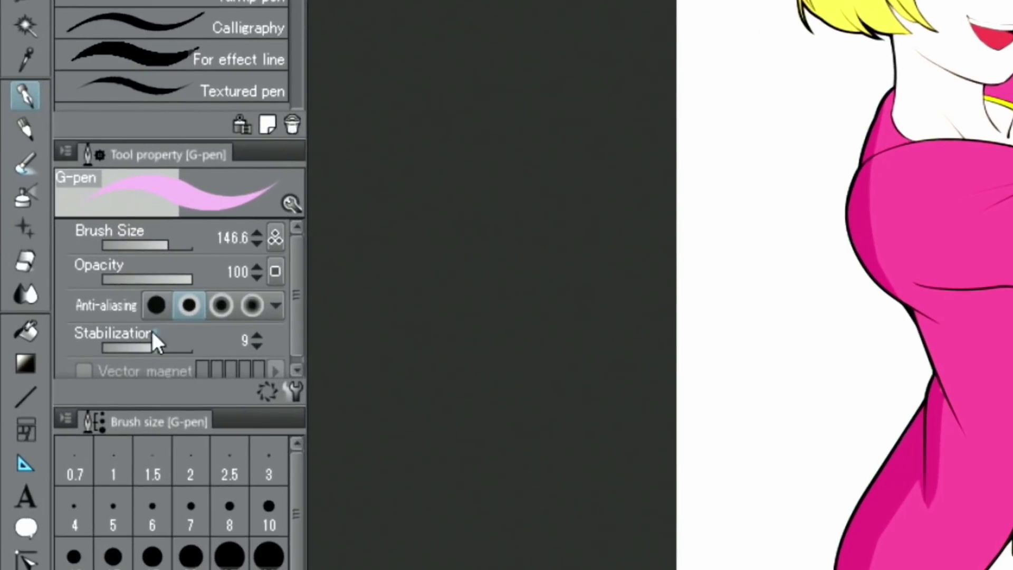
pyautogui.click(24, 258)
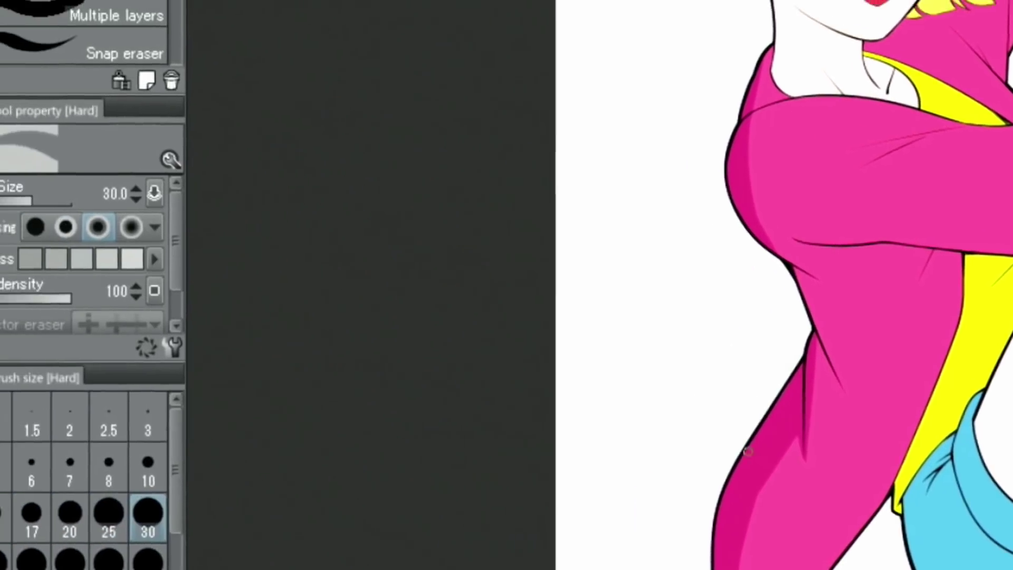
# - Fill the far leg's shorts, cuff and thigh with the shadow colour using the Refer other layers fill
pyautogui.click(25, 333)
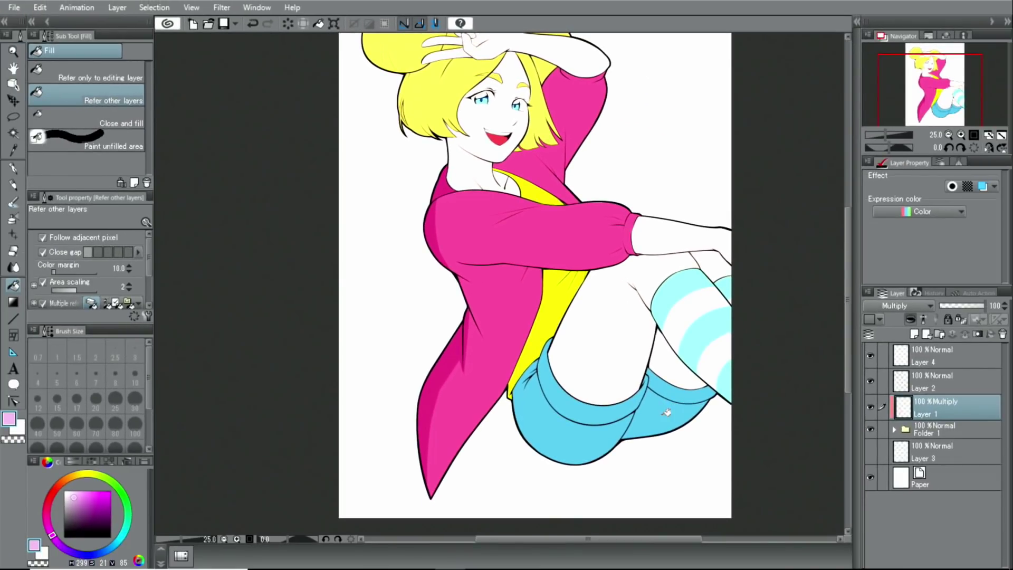
pyautogui.click(666, 412)
pyautogui.click(674, 391)
pyautogui.click(681, 372)
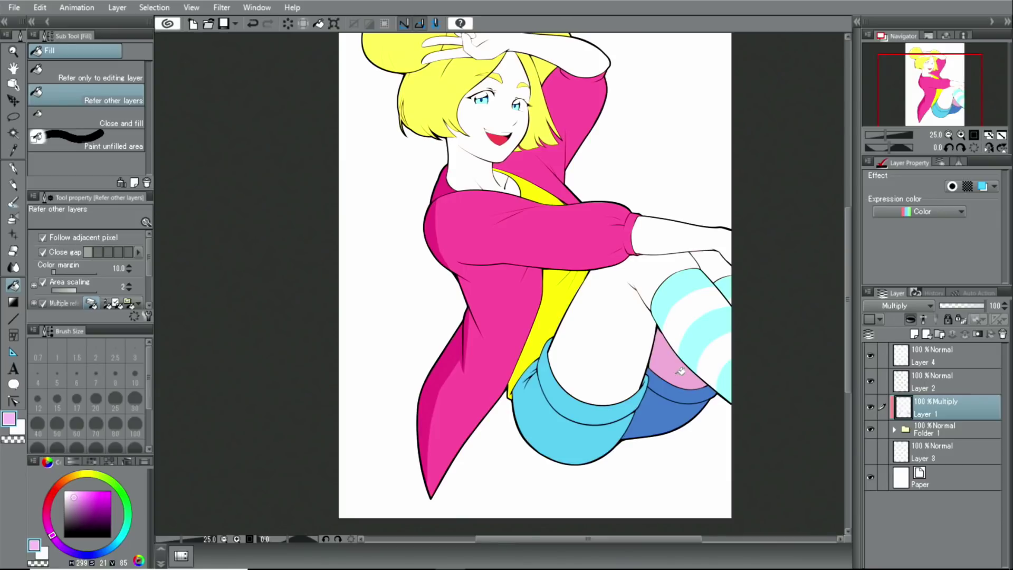
# - Brush G-pen shadow down the back of the near thigh and shorts, and erase the overspill on the striped sock
pyautogui.moveTo(934, 84)
pyautogui.mouseDown()
pyautogui.moveTo(927, 79)
pyautogui.moveTo(933, 85)
pyautogui.mouseUp()
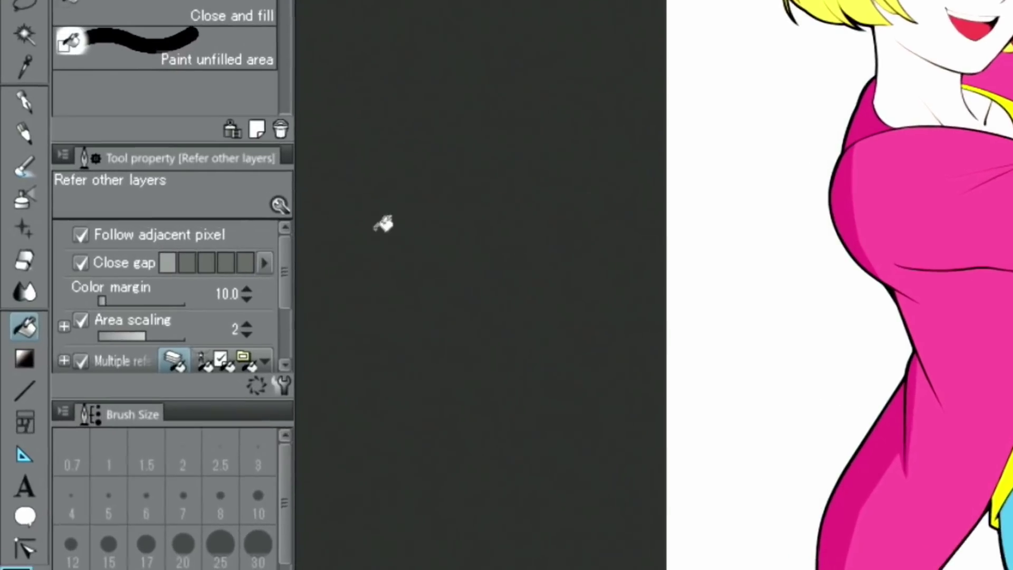
pyautogui.click(24, 101)
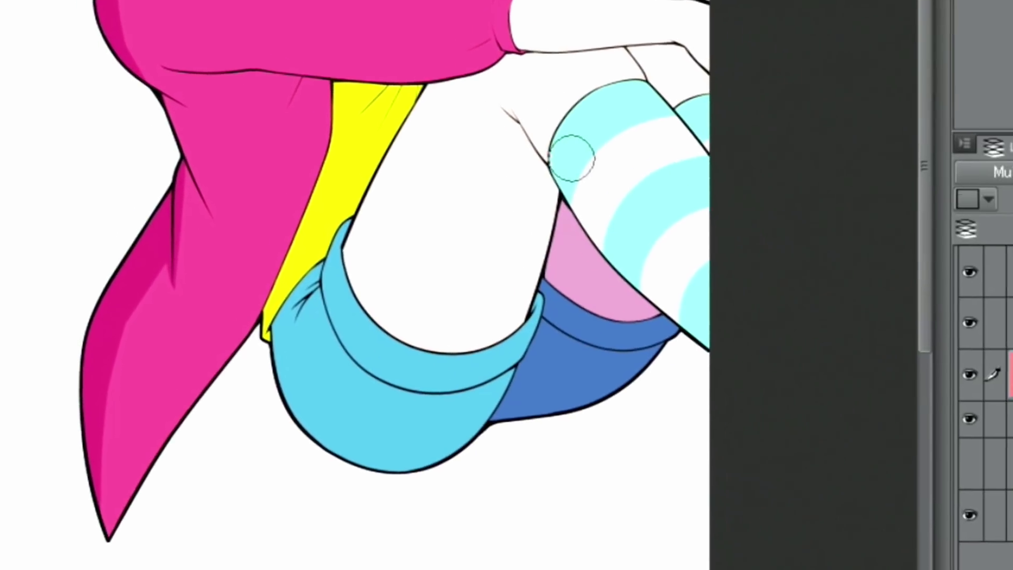
pyautogui.moveTo(549, 143)
pyautogui.mouseDown()
pyautogui.moveTo(479, 354)
pyautogui.moveTo(437, 389)
pyautogui.moveTo(443, 357)
pyautogui.moveTo(464, 350)
pyautogui.moveTo(441, 395)
pyautogui.moveTo(452, 378)
pyautogui.moveTo(333, 454)
pyautogui.moveTo(506, 361)
pyautogui.moveTo(481, 377)
pyautogui.mouseUp()
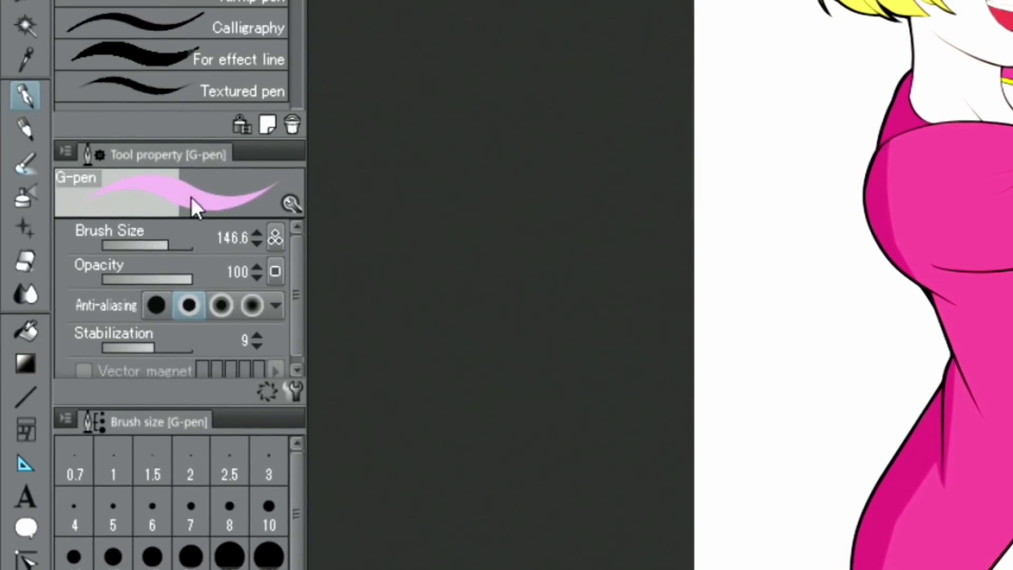
pyautogui.click(24, 260)
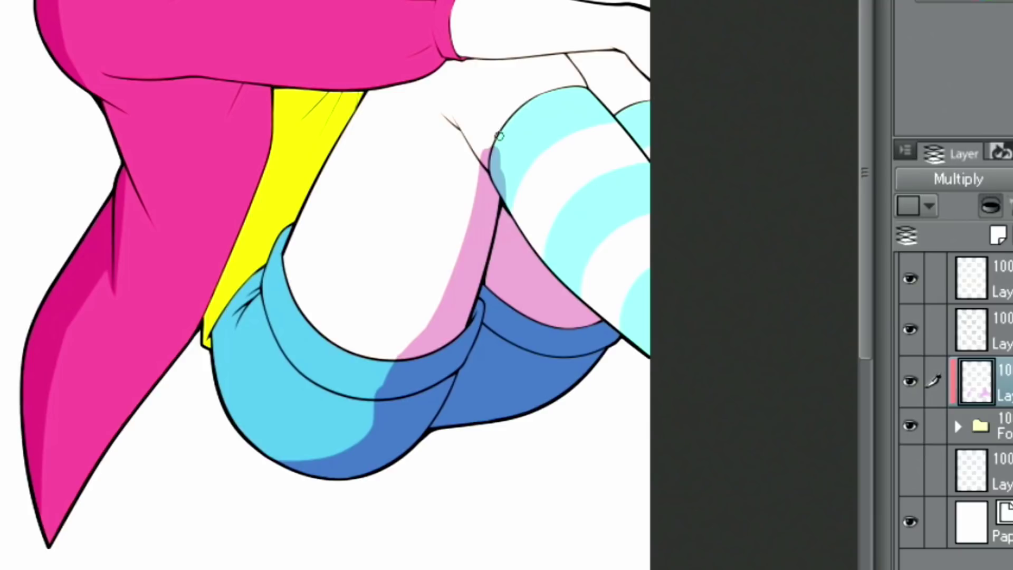
pyautogui.moveTo(495, 150)
pyautogui.mouseDown()
pyautogui.moveTo(521, 215)
pyautogui.moveTo(493, 157)
pyautogui.mouseUp()
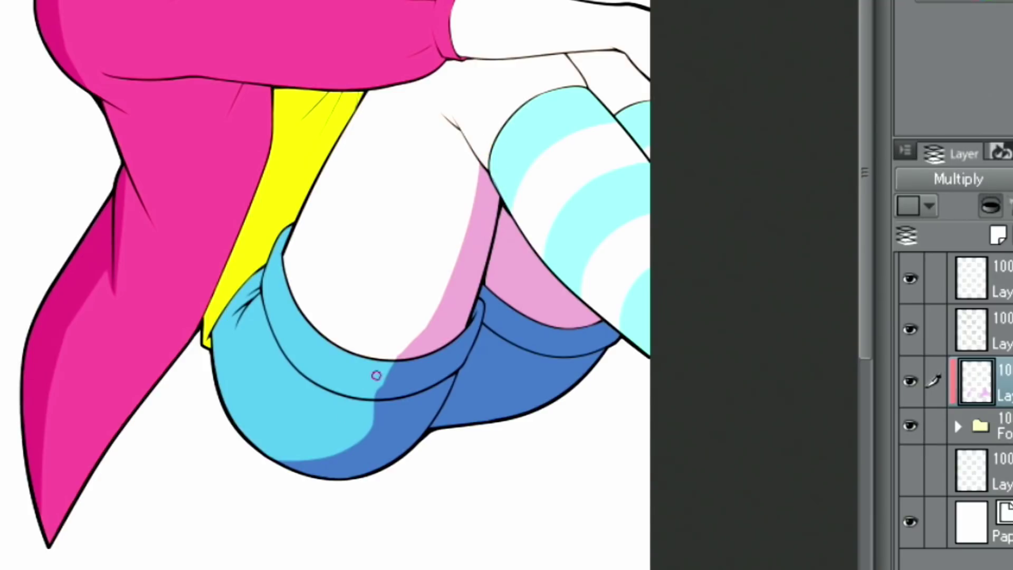
# - Add pen shadow around the knee crease beside the striped sock and clean its edges with the eraser
pyautogui.press('b')
pyautogui.moveTo(454, 107)
pyautogui.mouseDown()
pyautogui.moveTo(503, 196)
pyautogui.moveTo(605, 323)
pyautogui.mouseUp()
pyautogui.press('e')
pyautogui.moveTo(481, 150); pyautogui.dragTo(448, 97)
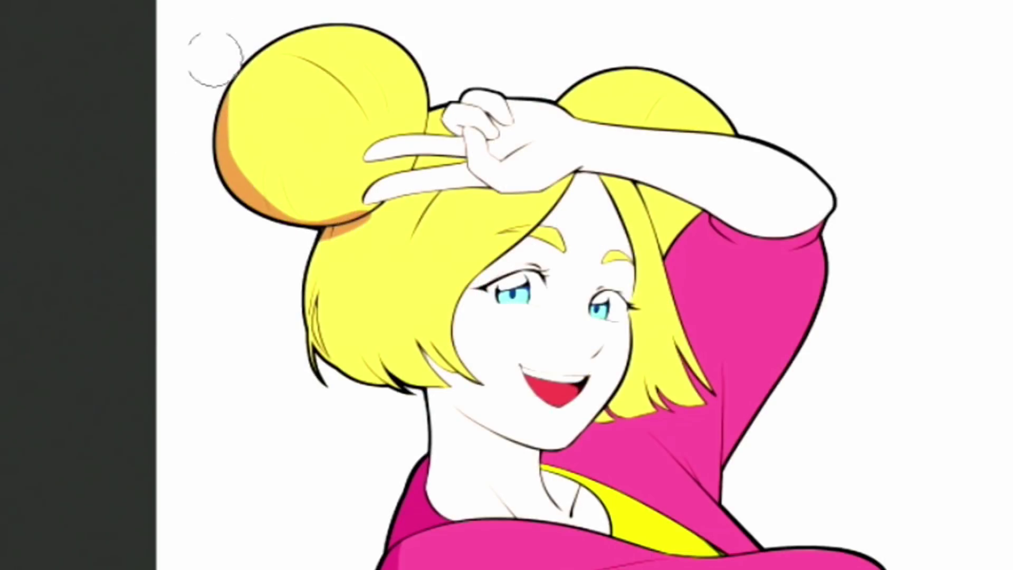
# - Shade the hair below the left bun and along the side locks with broad shadow strokes
pyautogui.moveTo(345, 221); pyautogui.dragTo(325, 369)
pyautogui.moveTo(316, 238); pyautogui.dragTo(309, 364)
pyautogui.moveTo(370, 196); pyautogui.dragTo(407, 382)
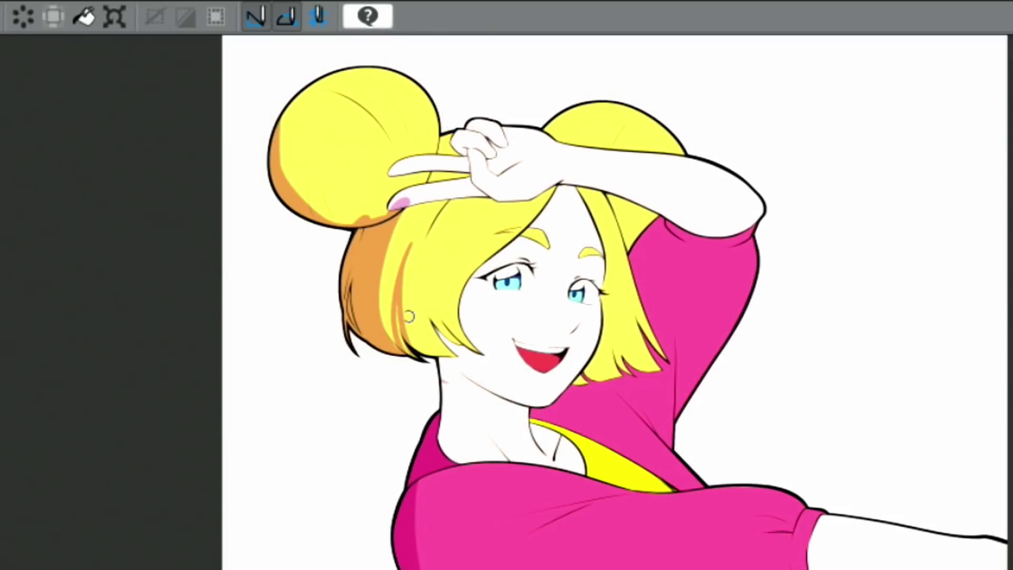
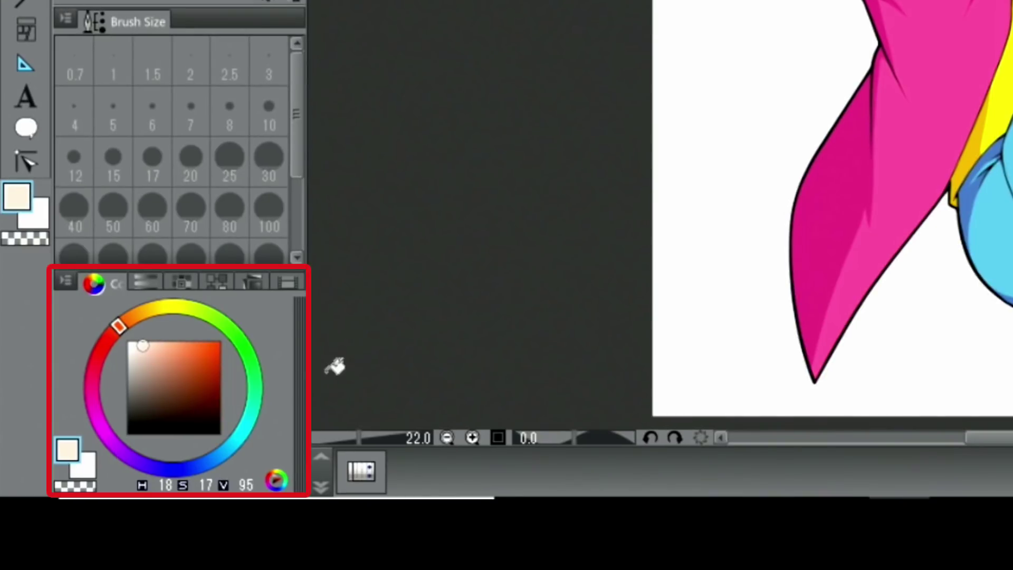
# - Create a selection from the hair layer, Layer 5, and fill the hair shadows on Layer 1 with a paler lavender
pyautogui.moveTo(100, 424); pyautogui.dragTo(98, 416)
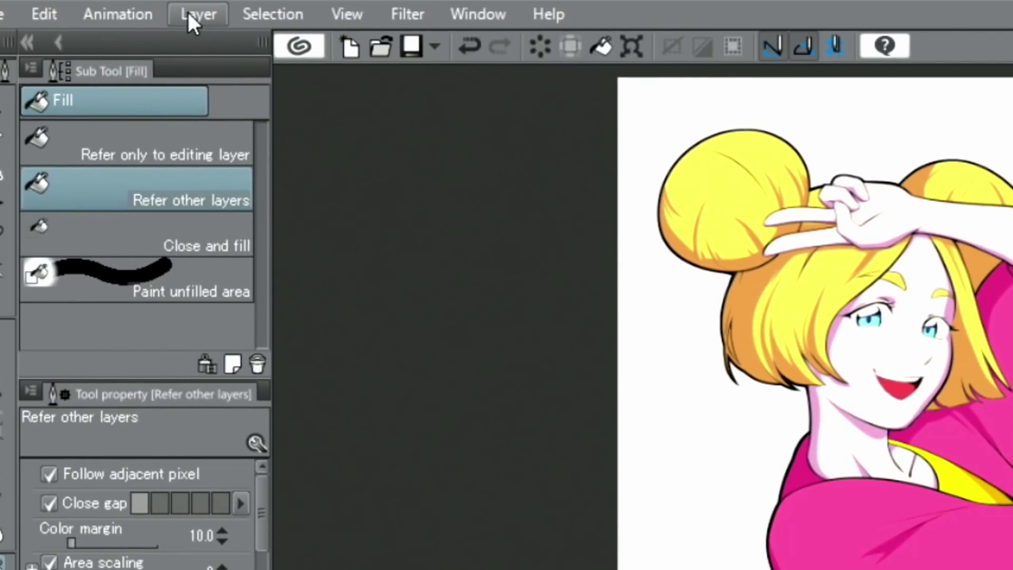
pyautogui.click(196, 14)
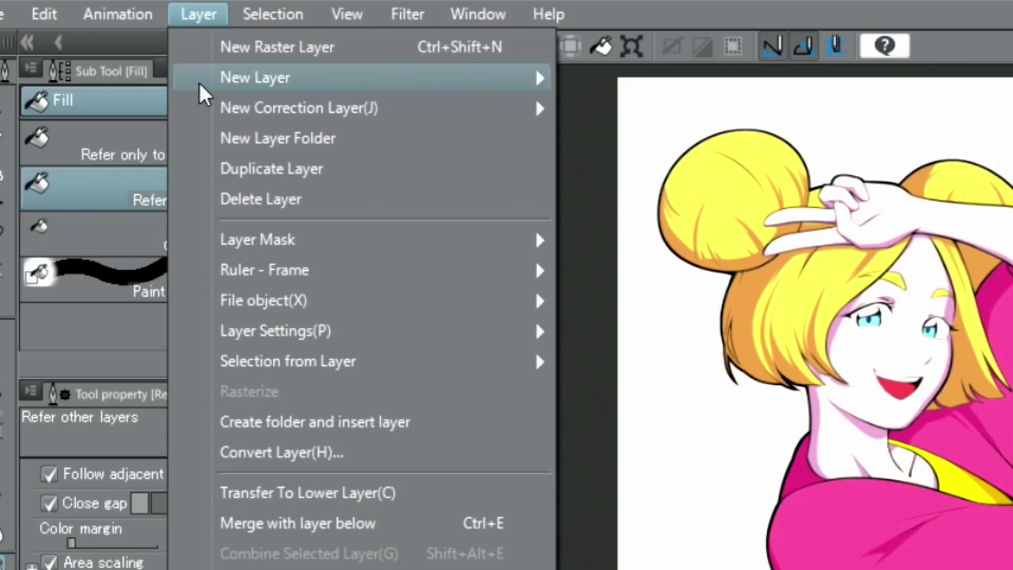
pyautogui.moveTo(244, 371)
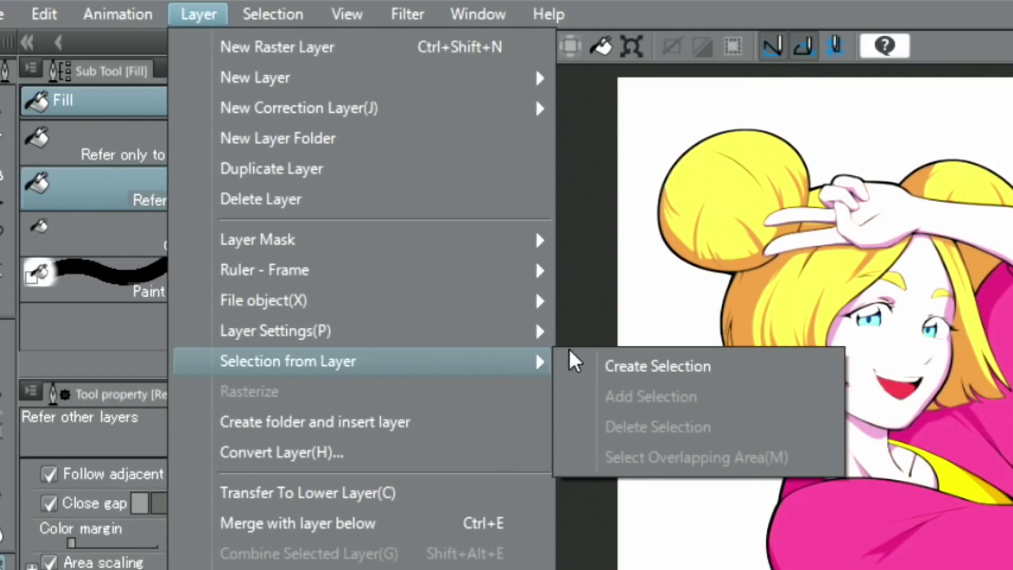
pyautogui.click(623, 372)
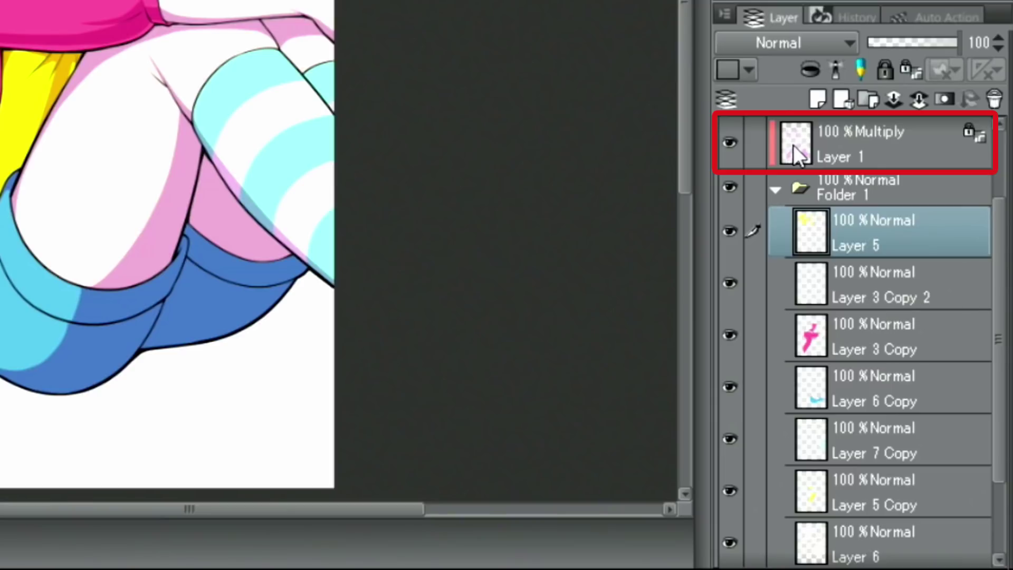
pyautogui.click(793, 145)
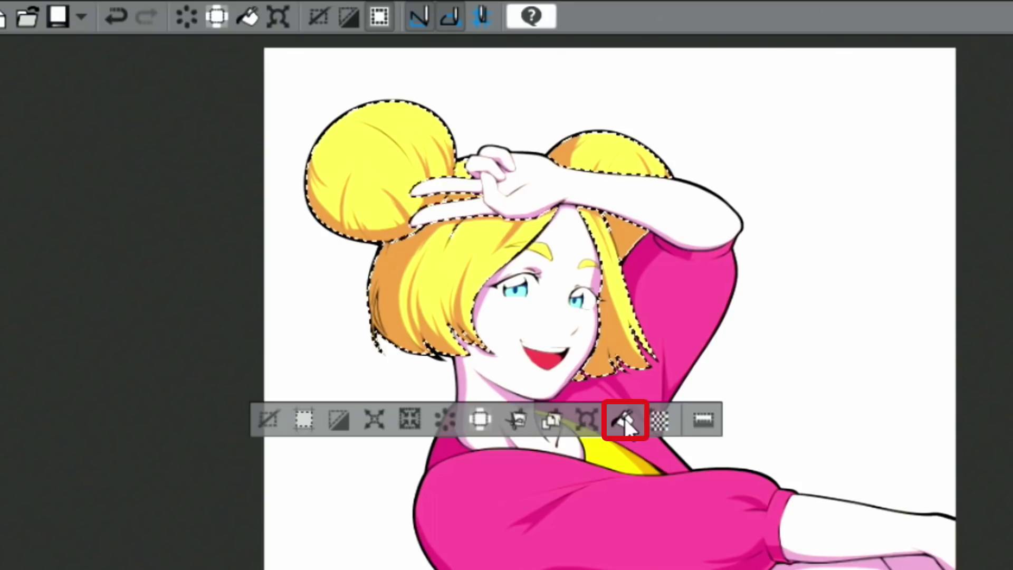
pyautogui.click(625, 418)
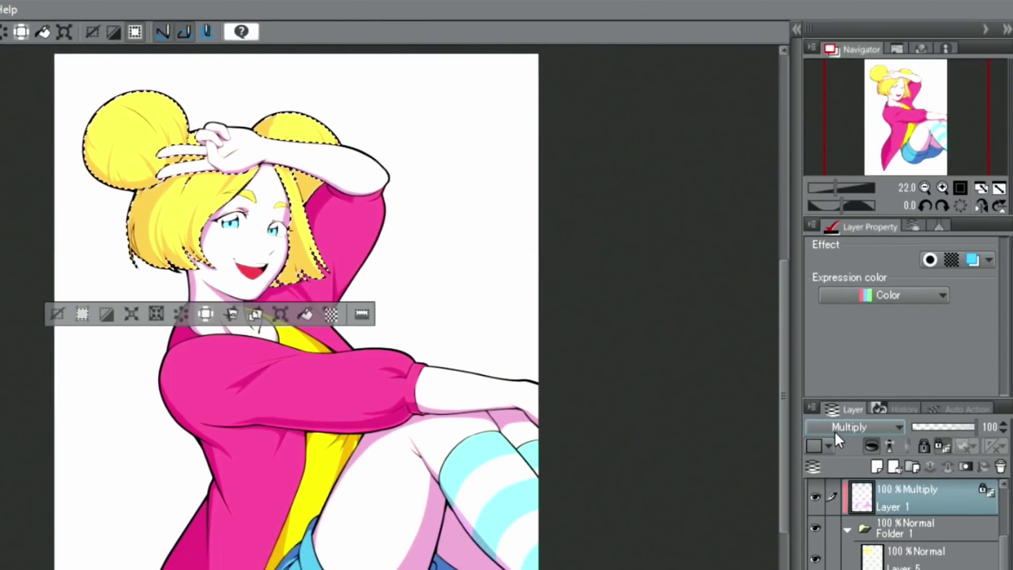
# - Check Layer 1's shadow colours in Normal blending with the selection cleared, and return the layer to Multiply
pyautogui.click(835, 430)
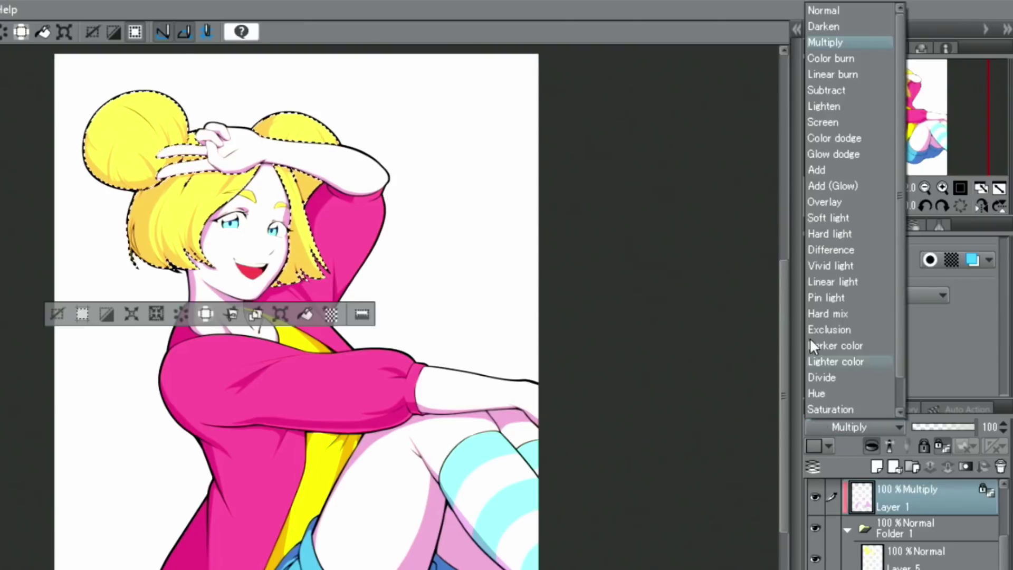
pyautogui.click(825, 7)
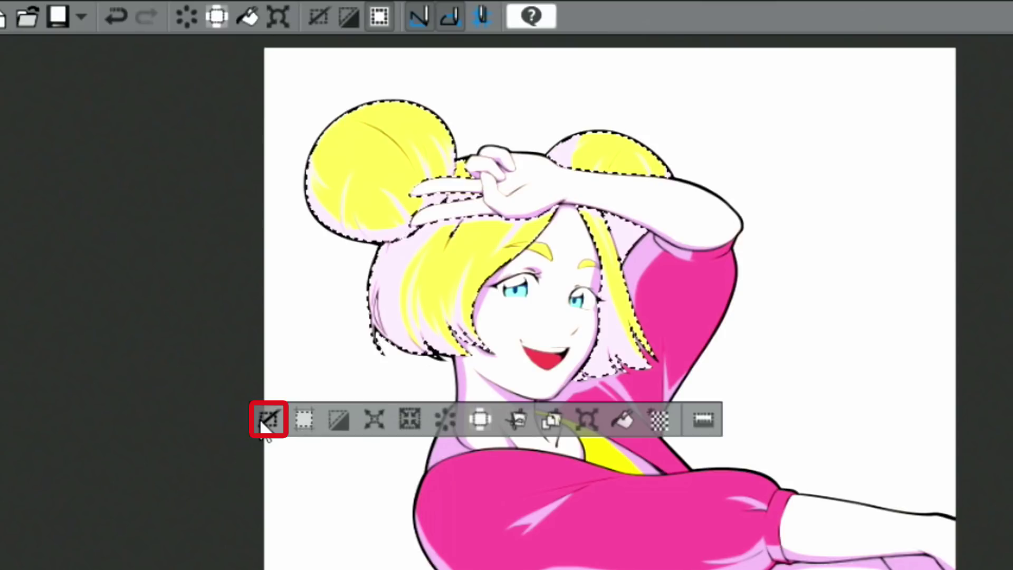
pyautogui.click(267, 419)
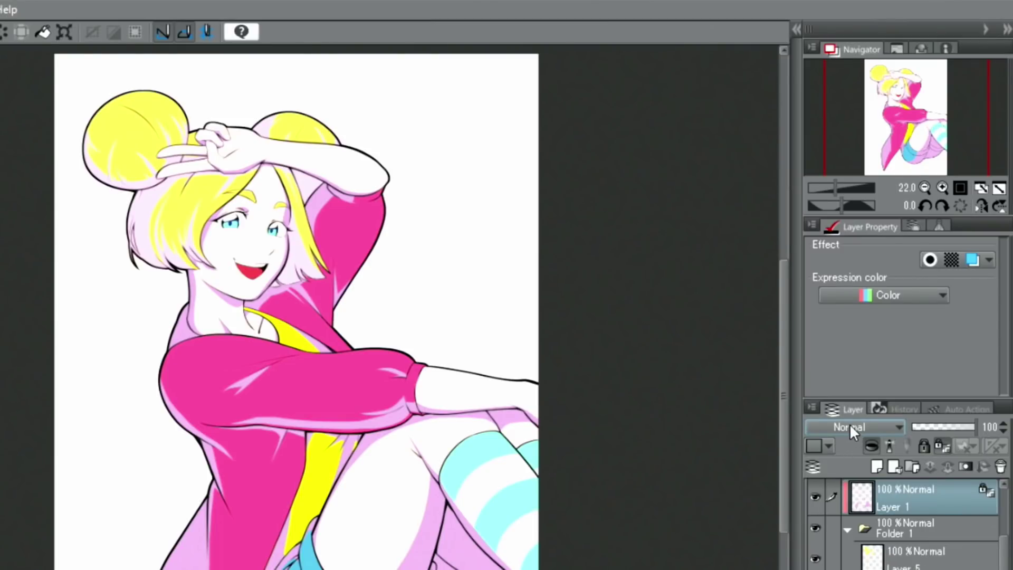
pyautogui.click(850, 426)
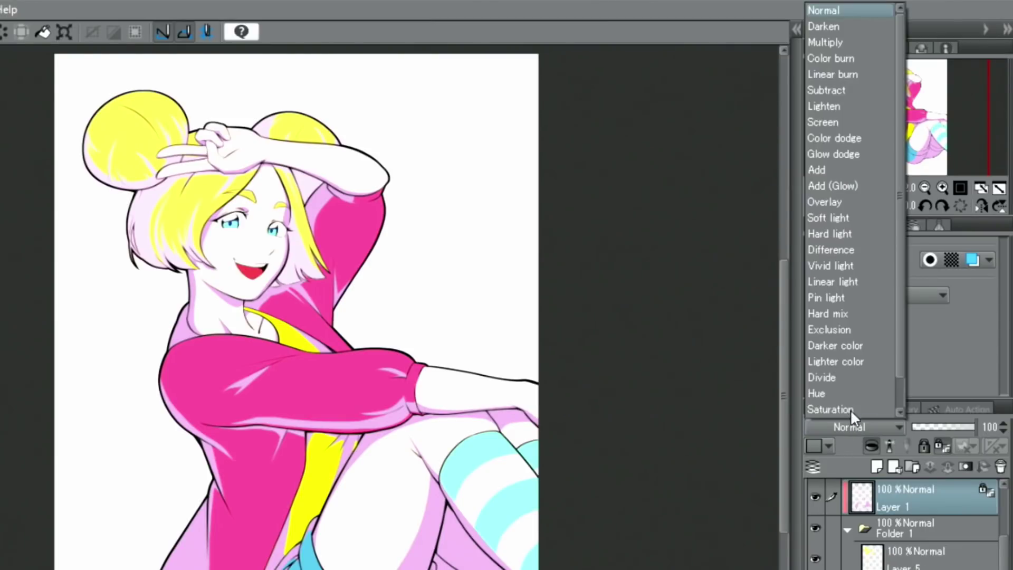
pyautogui.click(851, 41)
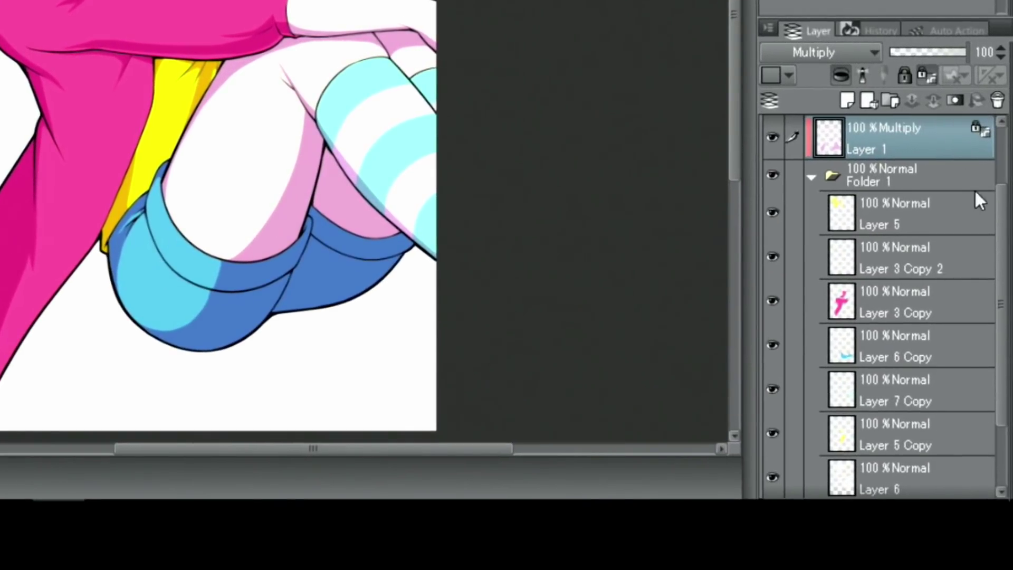
# - Create a selection from the skin base layer, Layer 6, in Folder 1
pyautogui.scroll(-1, 1003, 258)
pyautogui.click(919, 509)
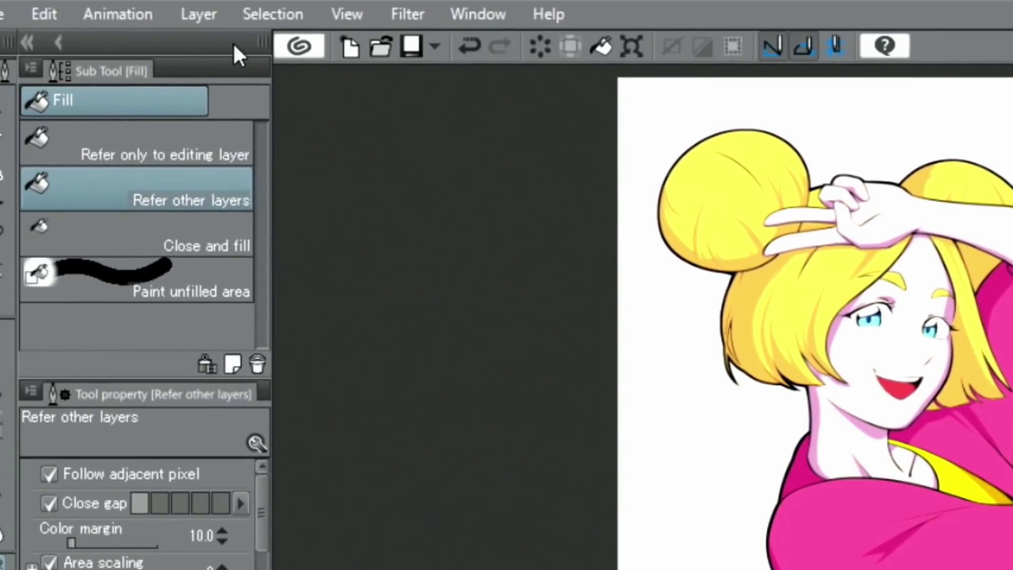
pyautogui.click(199, 15)
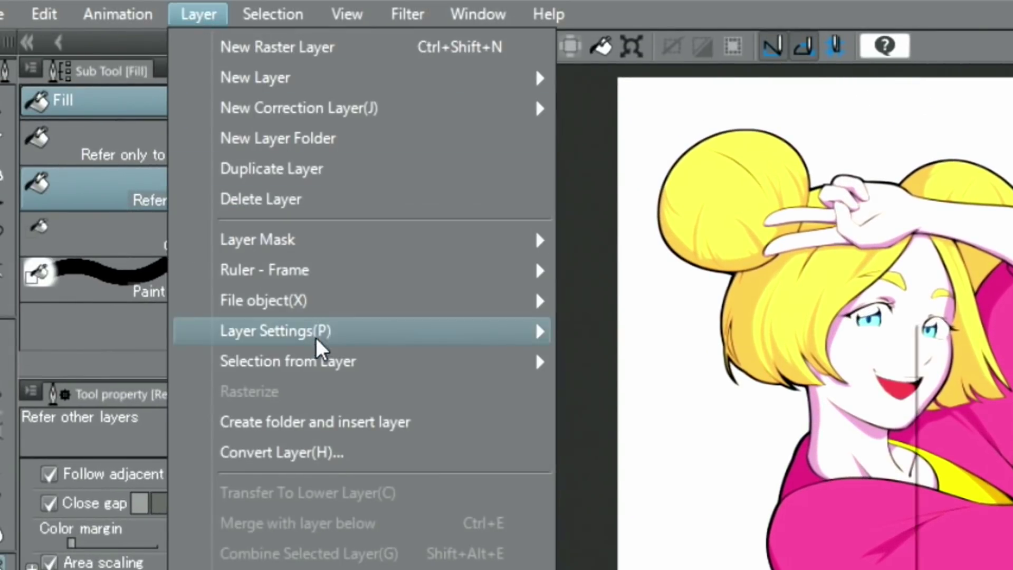
pyautogui.moveTo(334, 364)
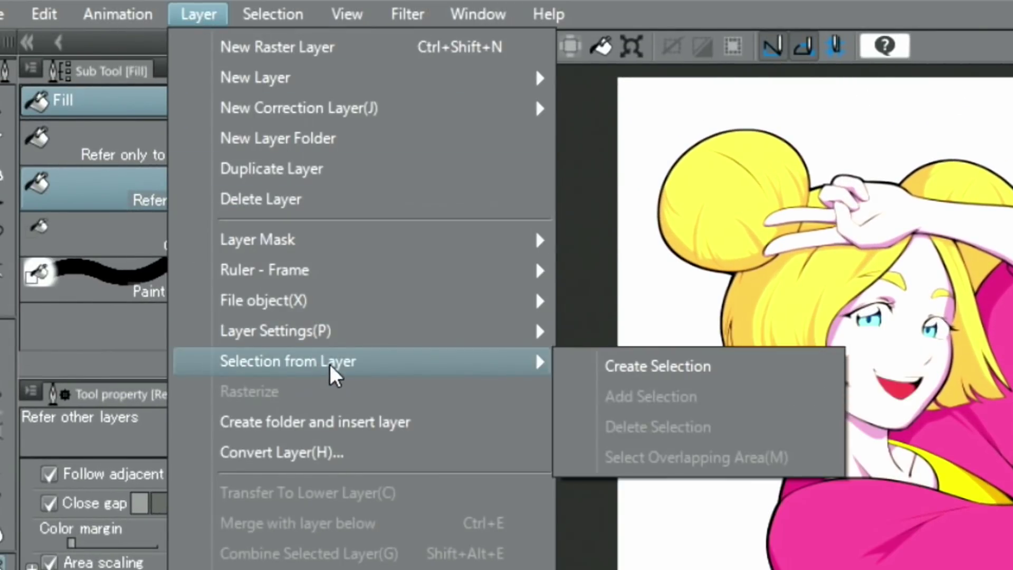
pyautogui.click(584, 371)
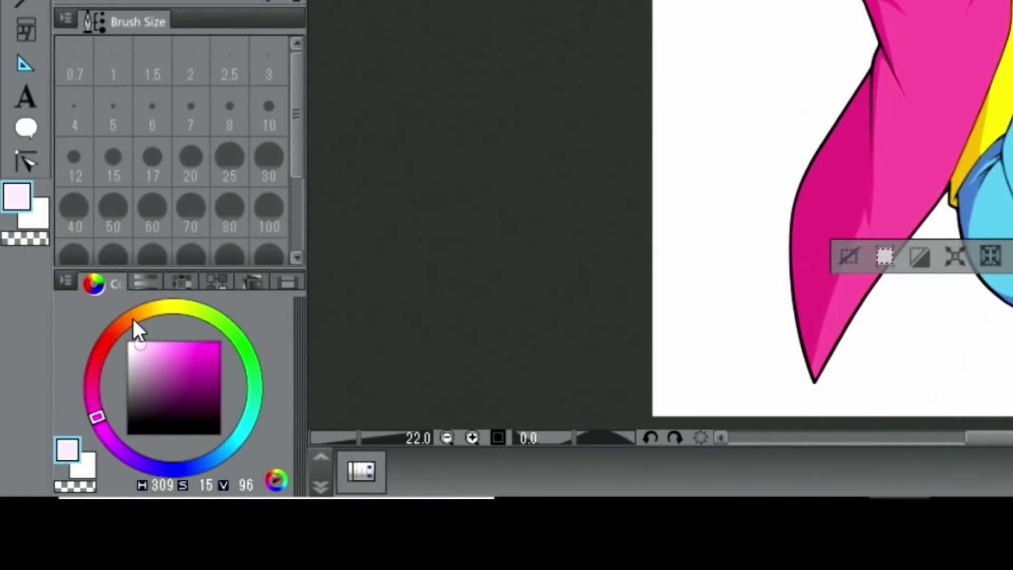
# - Fill the skin shadows on Layer 1 with a pale peach of hue 21 and saturation 20, and clear the selection
pyautogui.click(125, 321)
pyautogui.click(145, 344)
pyautogui.click(120, 321)
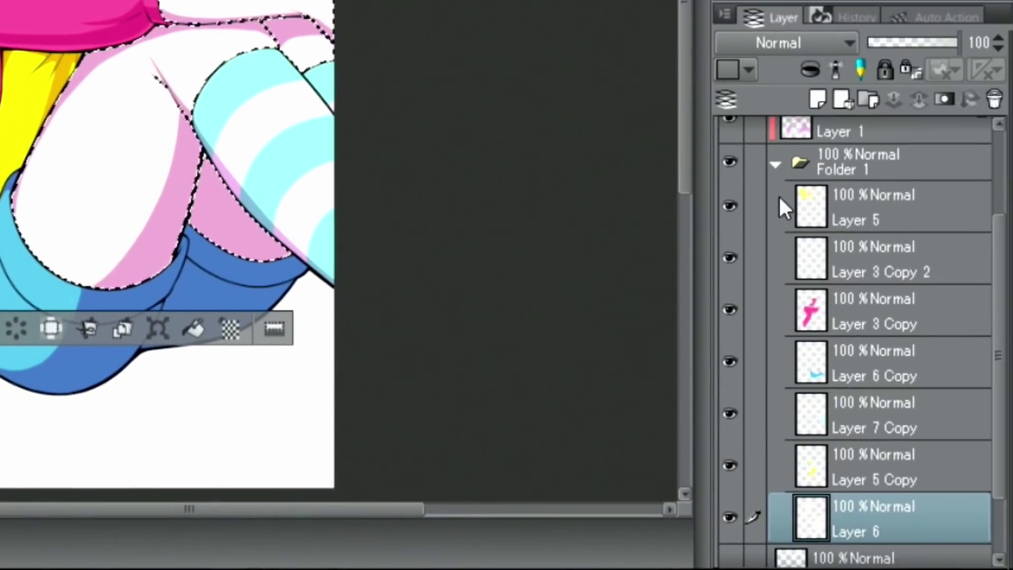
pyautogui.click(837, 129)
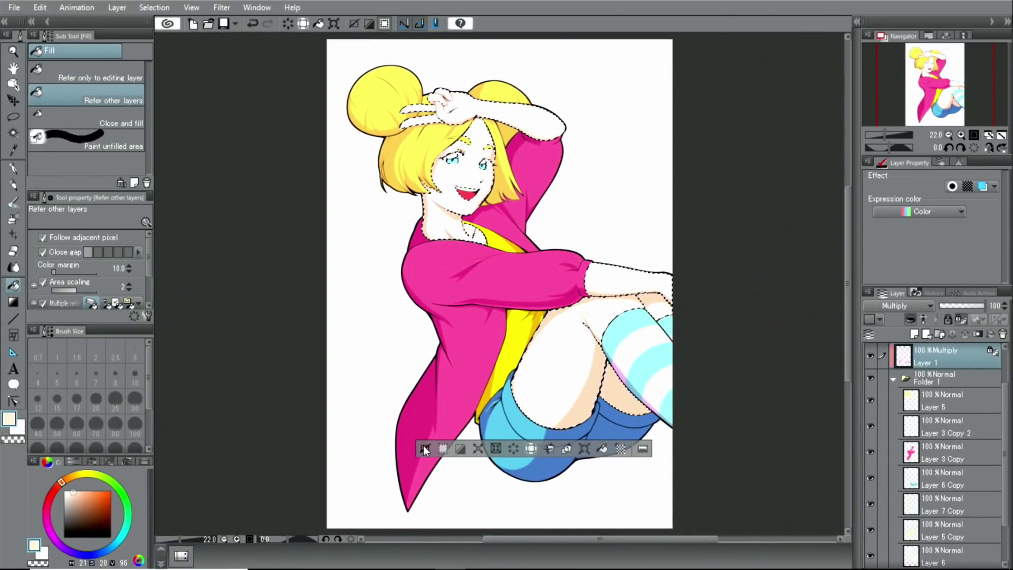
pyautogui.click(424, 448)
pyautogui.keyDown('alt'); pyautogui.click(427, 442); pyautogui.keyUp('alt')
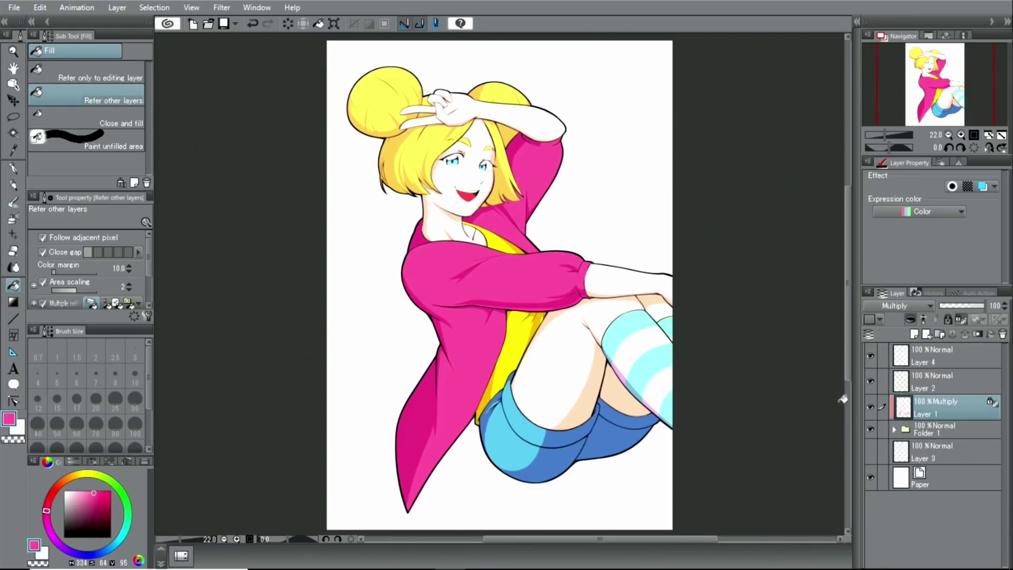
# - Hide the Multiply shadow layer, Layer 1, and add a new raster layer above it
pyautogui.click(871, 408)
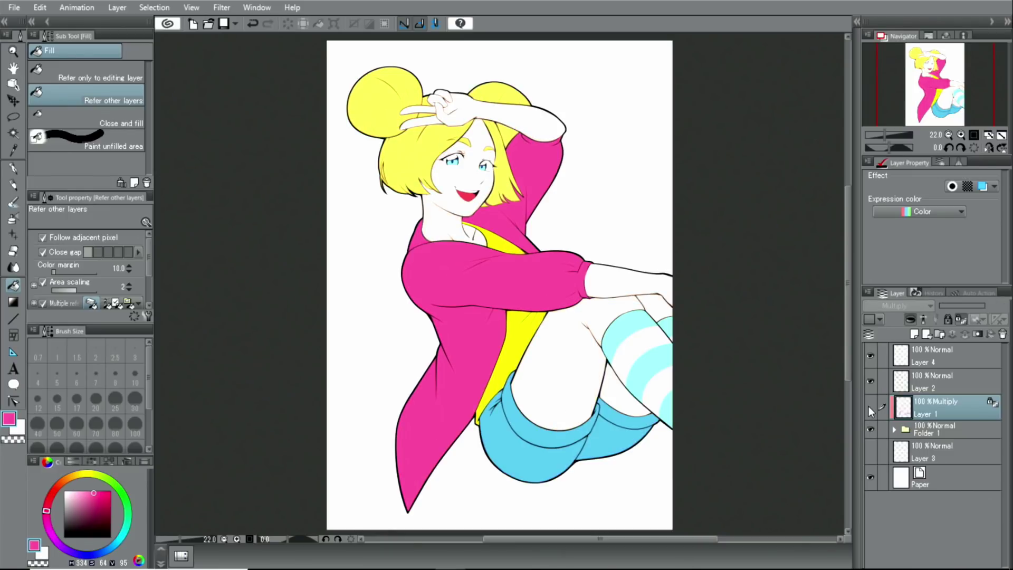
pyautogui.click(915, 335)
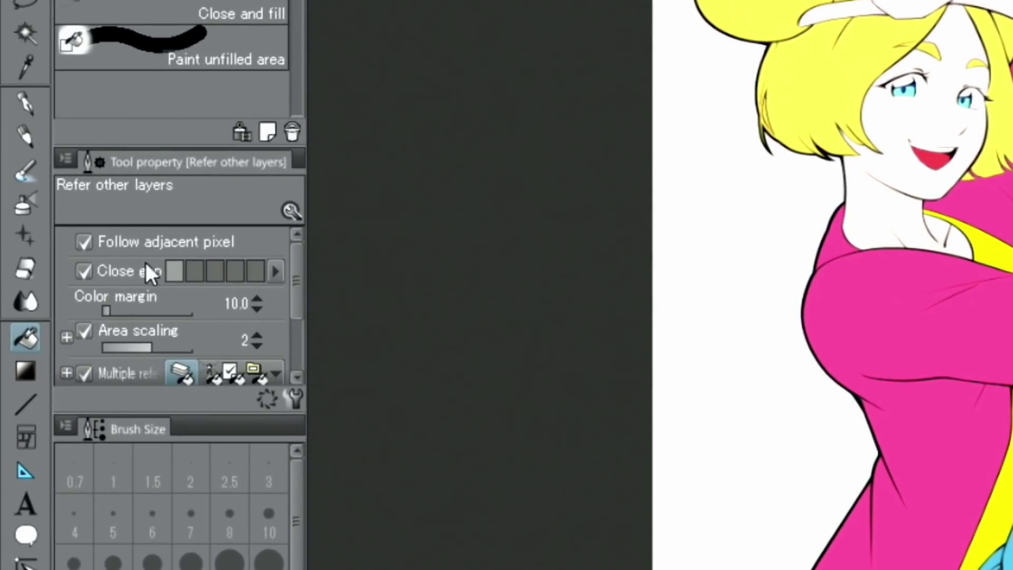
# - Airbrush blush onto both cheeks with the Soft airbrush in a pale pink of H 9, S 27, V 100
pyautogui.click(16, 211)
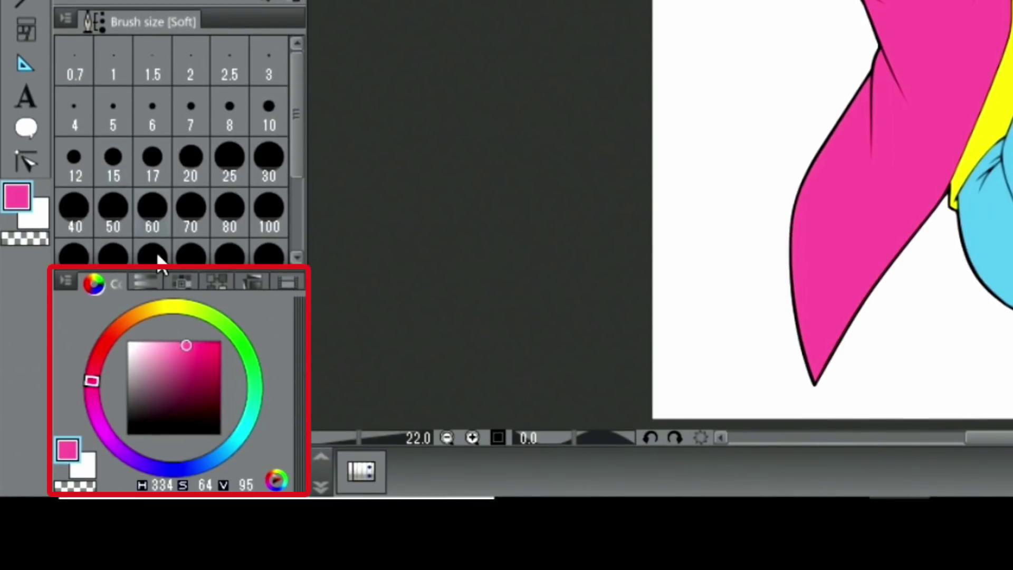
pyautogui.click(120, 324)
pyautogui.click(146, 344)
pyautogui.moveTo(114, 322)
pyautogui.mouseDown()
pyautogui.moveTo(101, 328)
pyautogui.moveTo(153, 341)
pyautogui.mouseUp()
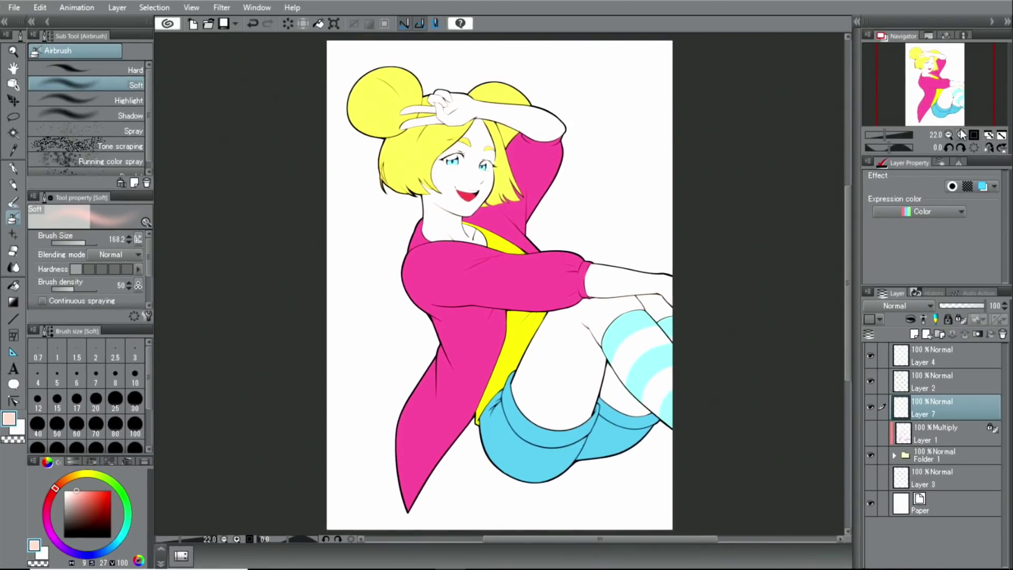
pyautogui.click(960, 135)
pyautogui.click(961, 136)
pyautogui.moveTo(934, 95); pyautogui.dragTo(924, 69)
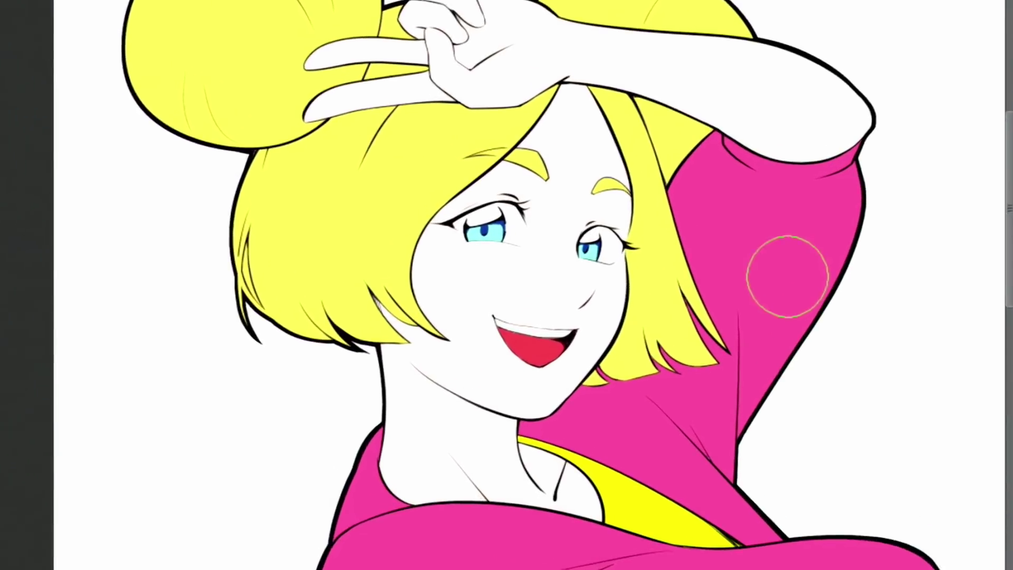
pyautogui.moveTo(442, 267)
pyautogui.mouseDown()
pyautogui.moveTo(406, 260)
pyautogui.moveTo(417, 264)
pyautogui.mouseUp()
pyautogui.moveTo(638, 288); pyautogui.dragTo(615, 258)
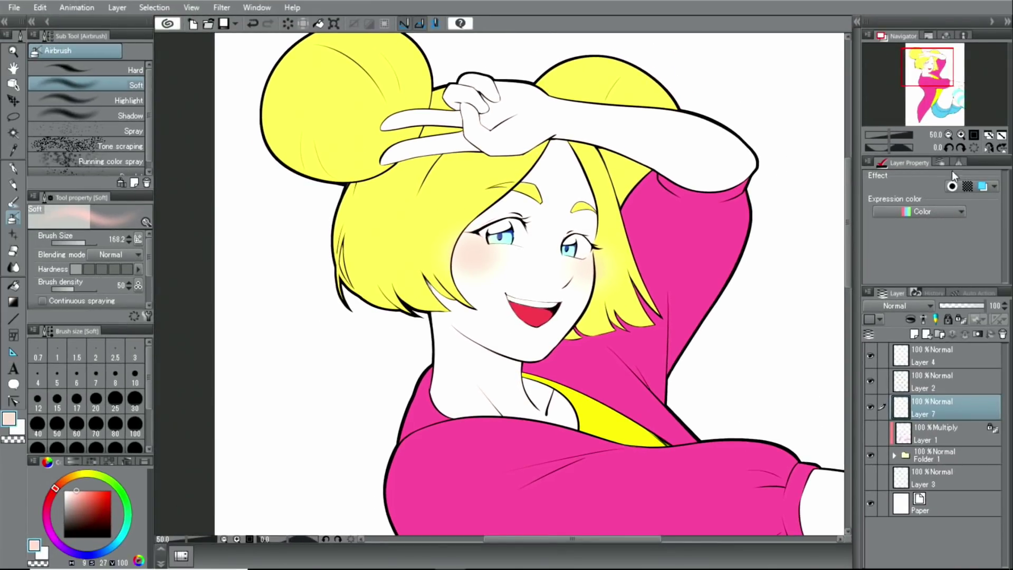
pyautogui.click(1001, 135)
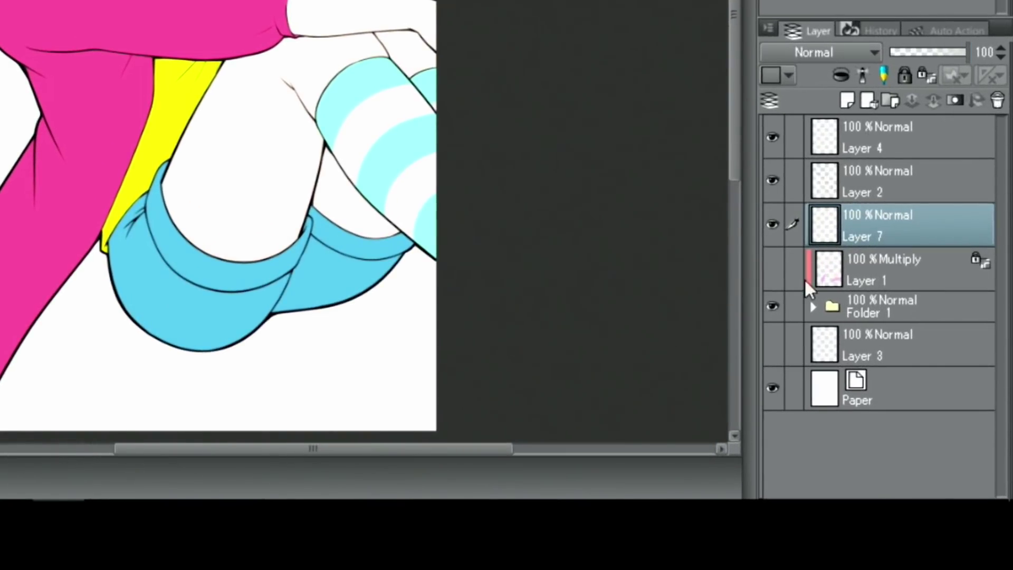
# - Add a new layer above the hair layer, Layer 5, in Folder 1 and clip it to the layer below
pyautogui.click(812, 305)
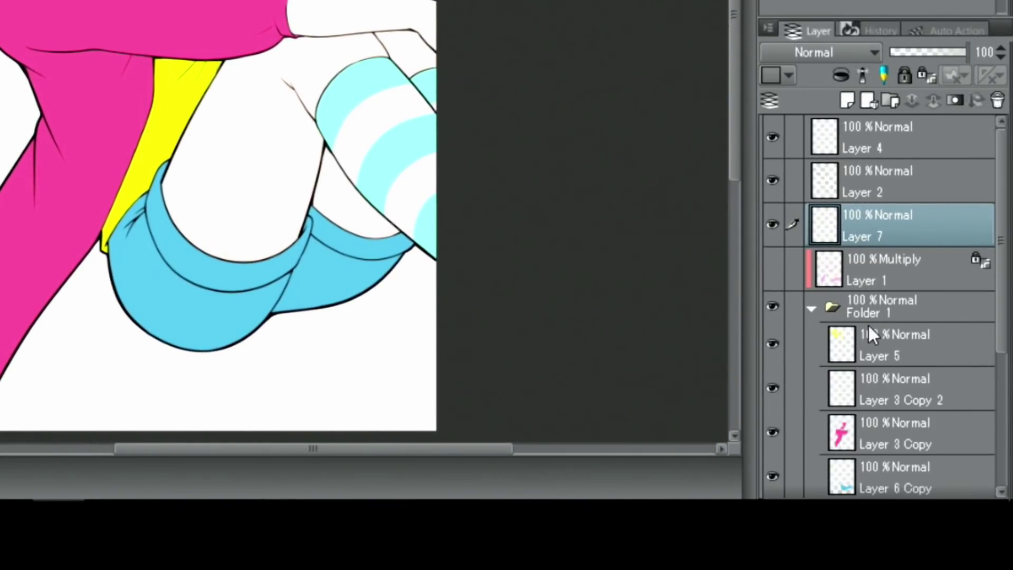
pyautogui.click(923, 349)
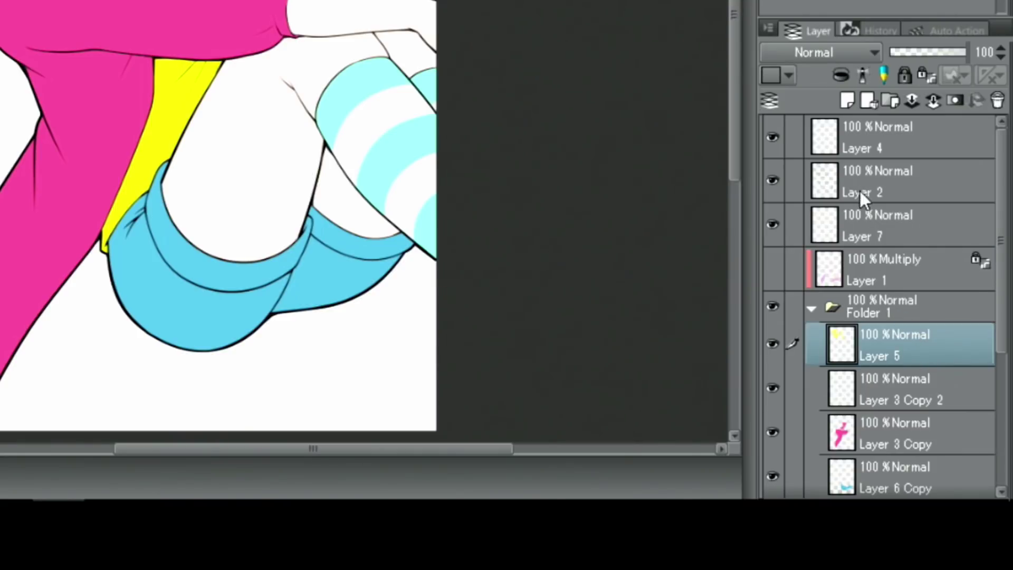
pyautogui.click(848, 99)
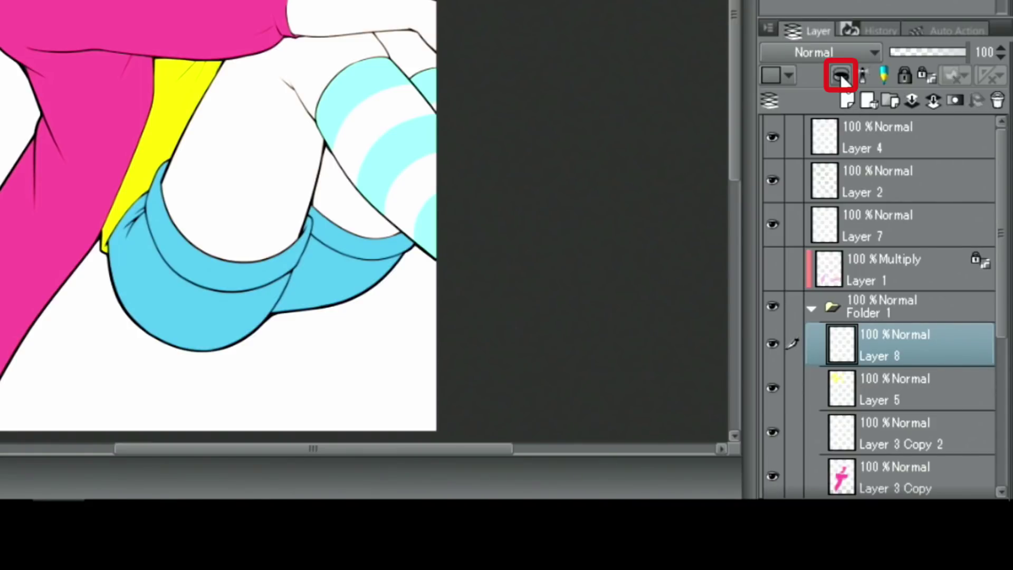
pyautogui.click(841, 76)
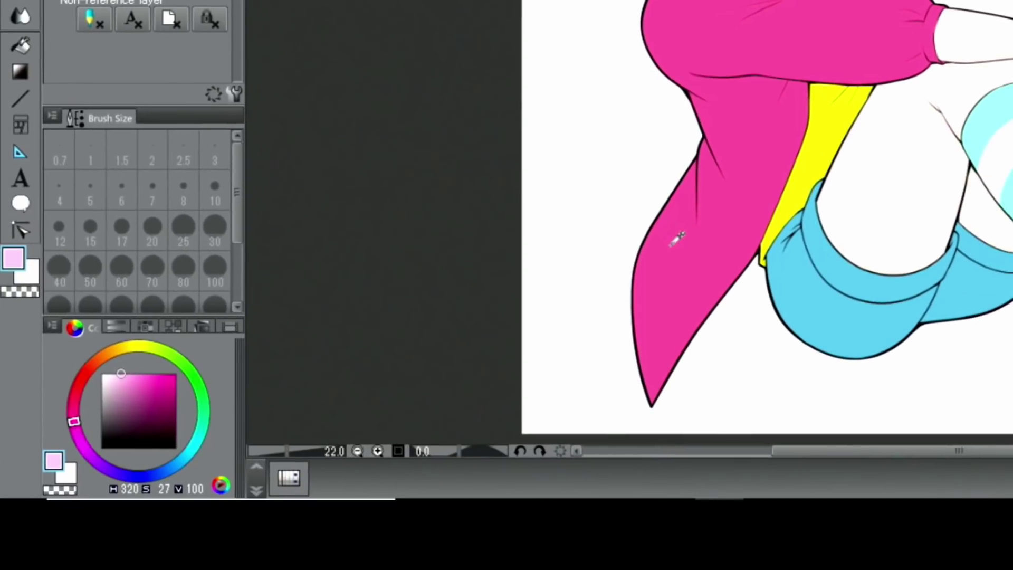
# - Sample the jacket's pink and paint a thick G-pen streak from below the fingers down to the hair tips beside the face
pyautogui.click(677, 240)
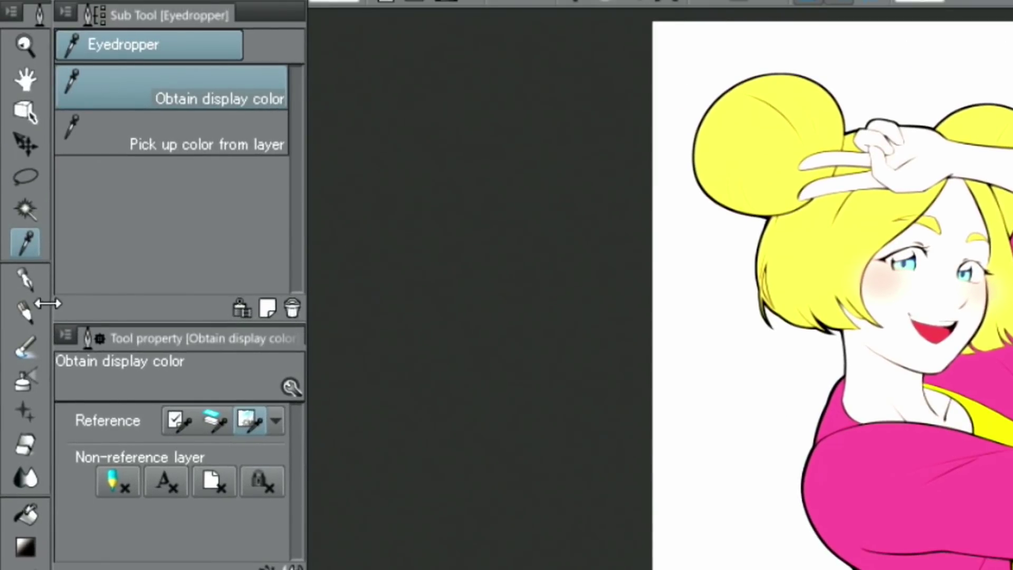
pyautogui.click(25, 280)
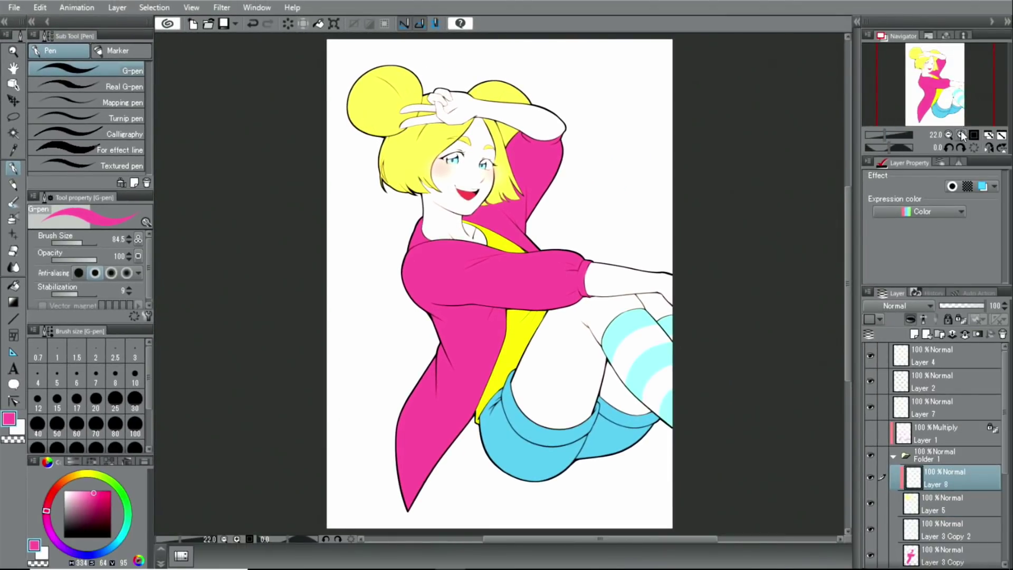
pyautogui.click(962, 136)
pyautogui.moveTo(943, 103); pyautogui.dragTo(932, 82)
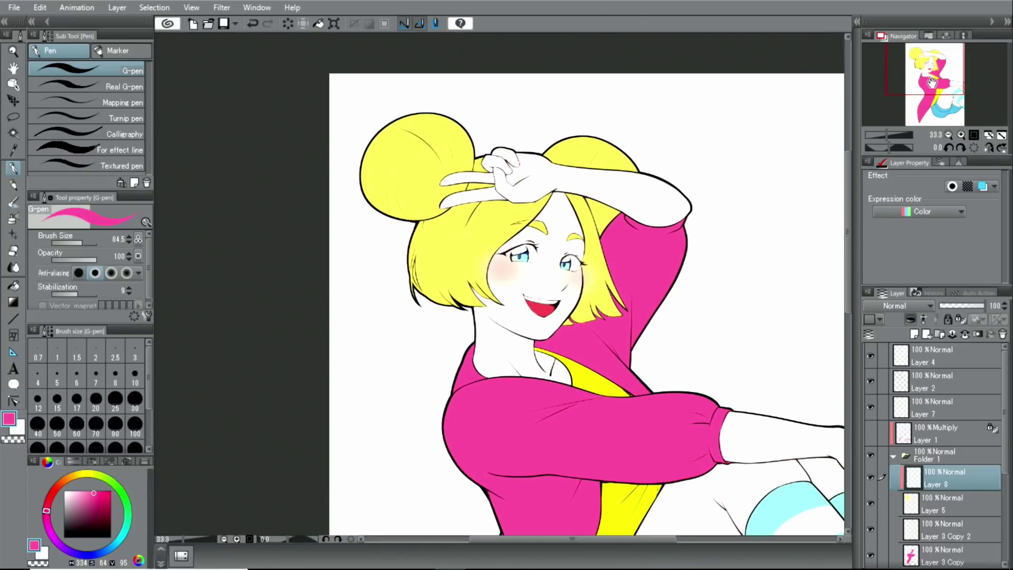
pyautogui.click(962, 136)
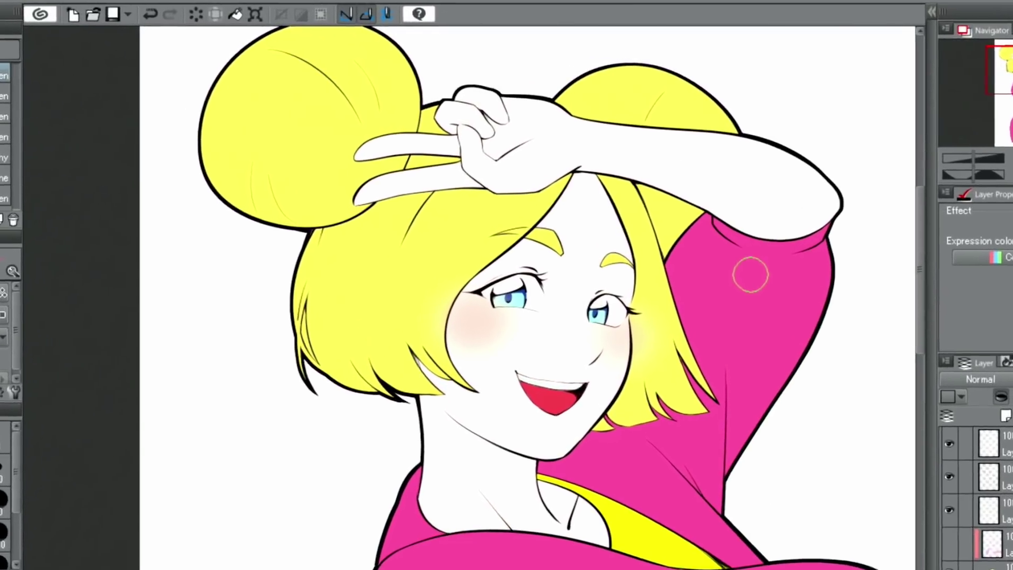
pyautogui.moveTo(474, 178); pyautogui.dragTo(432, 226)
pyautogui.moveTo(394, 266); pyautogui.dragTo(381, 419)
pyautogui.moveTo(425, 204); pyautogui.dragTo(409, 433)
pyautogui.moveTo(401, 369); pyautogui.dragTo(410, 385)
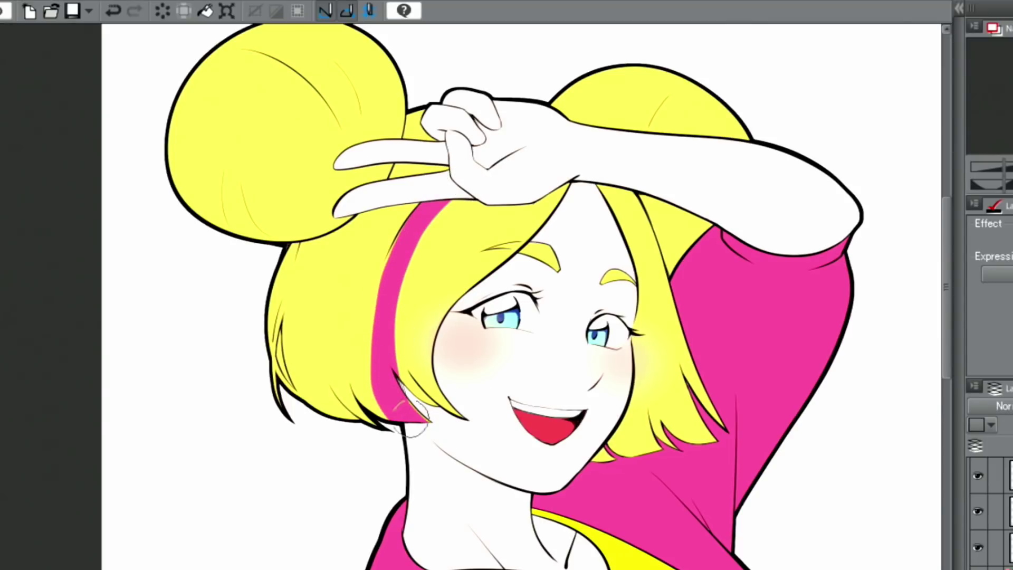
# - Add more pink streaks through the fringe, both hair buns and the side lock on the far side of the face
pyautogui.moveTo(418, 231)
pyautogui.mouseDown()
pyautogui.moveTo(376, 317)
pyautogui.moveTo(381, 417)
pyautogui.mouseUp()
pyautogui.moveTo(451, 205); pyautogui.dragTo(401, 348)
pyautogui.moveTo(680, 71); pyautogui.dragTo(628, 132)
pyautogui.moveTo(607, 190); pyautogui.dragTo(688, 440)
pyautogui.moveTo(269, 76)
pyautogui.mouseDown()
pyautogui.moveTo(227, 232)
pyautogui.moveTo(293, 264)
pyautogui.mouseUp()
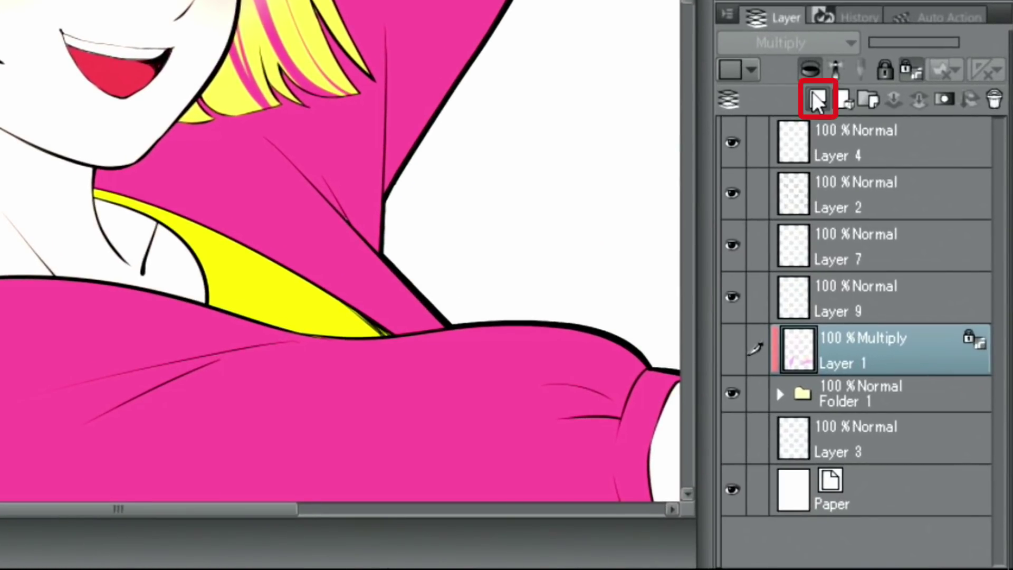
# - Add a new clipped layer above Layer 1 and choose a lighter pink of H 334, S 35, V 100 as the drawing colour
pyautogui.click(817, 99)
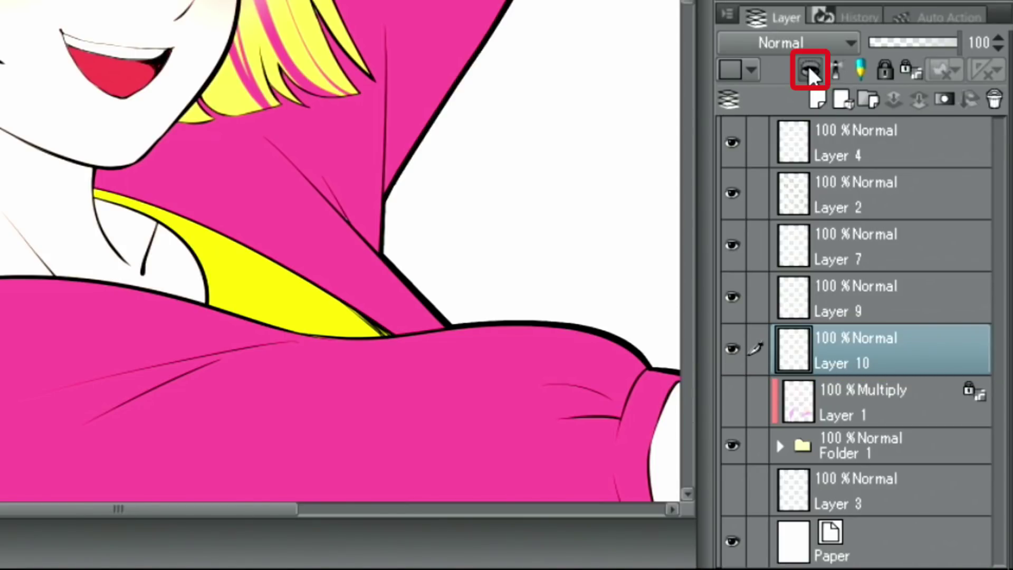
pyautogui.click(811, 70)
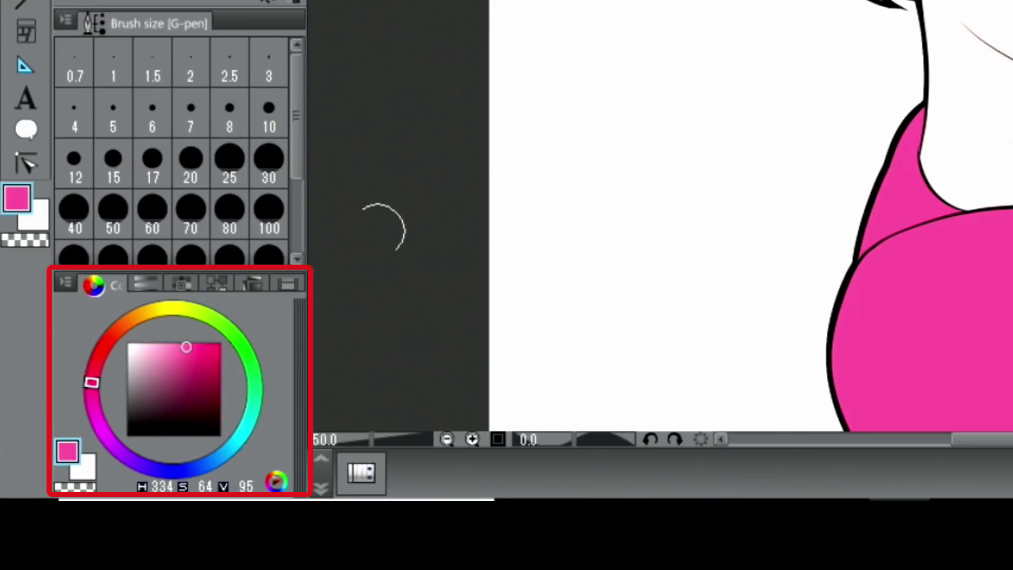
pyautogui.moveTo(186, 345); pyautogui.dragTo(161, 342)
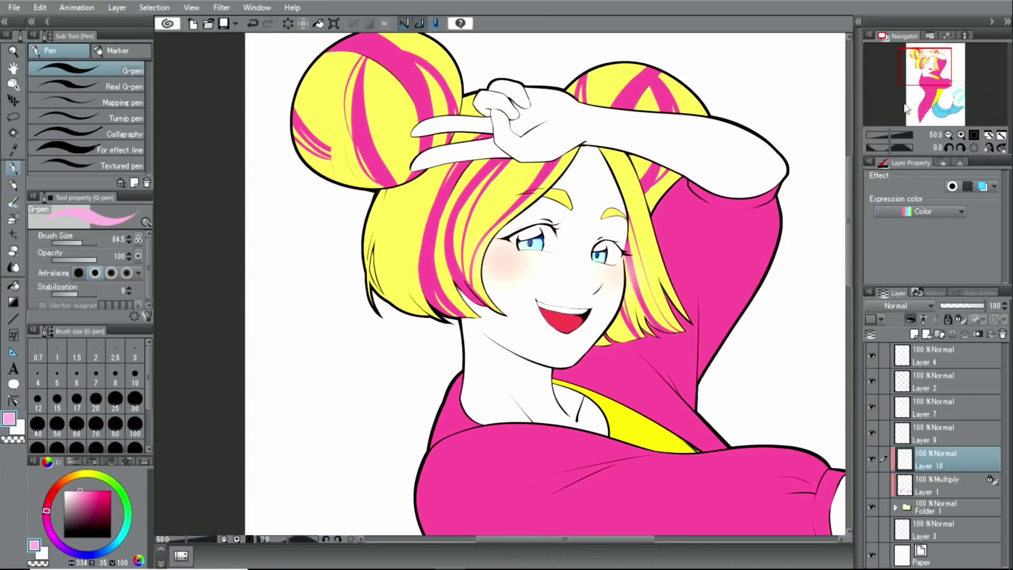
# - Draw a light pink highlight along the front sleeve's upper edge with the G-pen at size 48.8, and trim it with the Hard eraser
pyautogui.moveTo(920, 62); pyautogui.dragTo(931, 89)
pyautogui.click(948, 149)
pyautogui.click(948, 149)
pyautogui.click(949, 148)
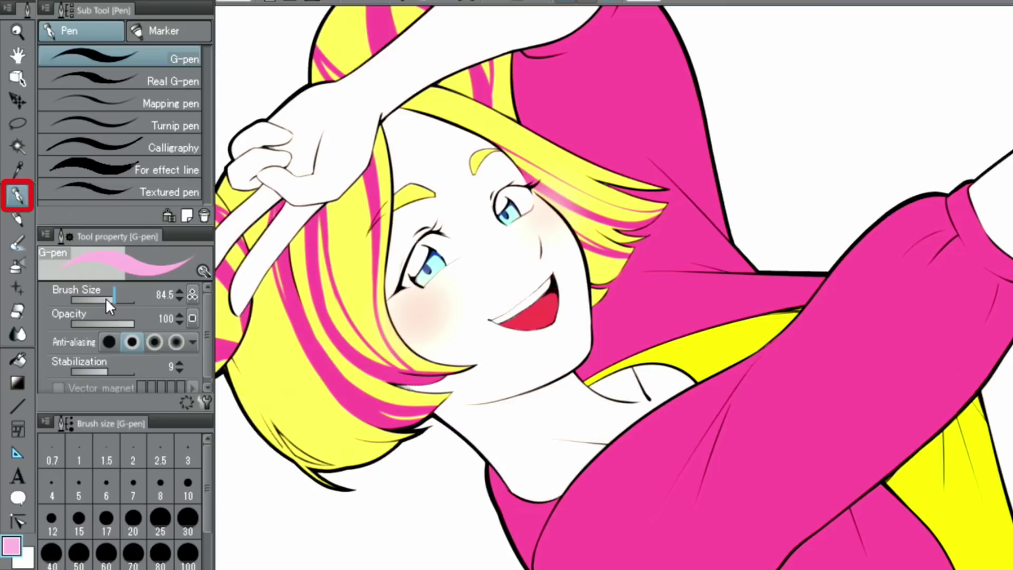
pyautogui.moveTo(698, 357); pyautogui.dragTo(681, 357)
pyautogui.moveTo(972, 178)
pyautogui.mouseDown()
pyautogui.moveTo(860, 236)
pyautogui.moveTo(786, 316)
pyautogui.moveTo(665, 393)
pyautogui.mouseUp()
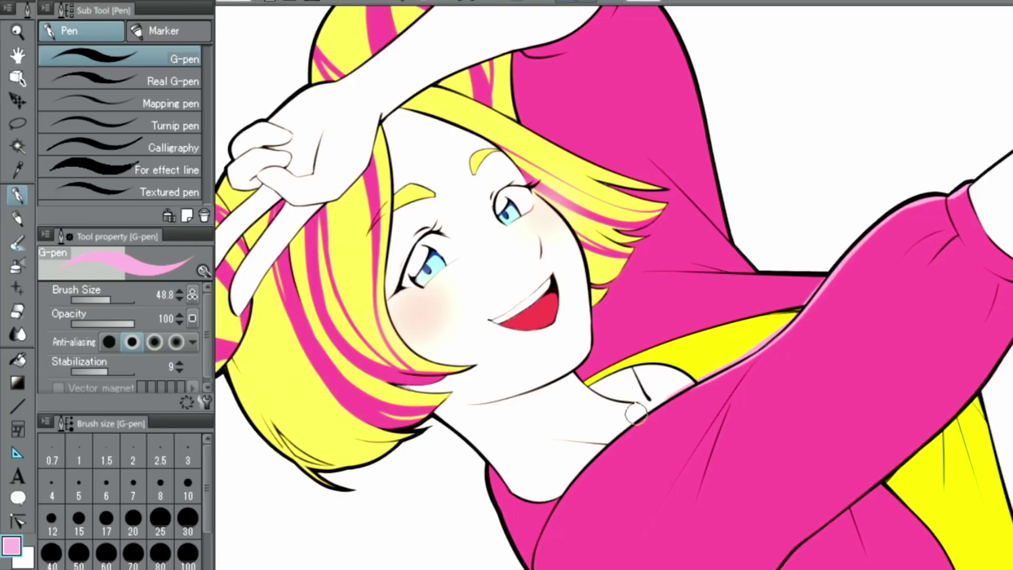
pyautogui.click(17, 312)
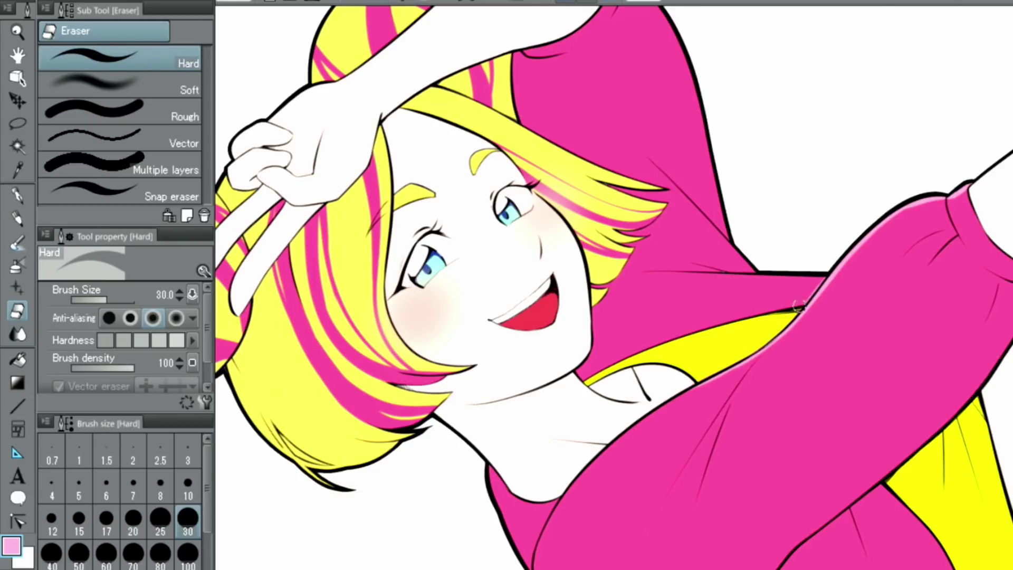
# - Sample the hair's yellow, lighten it to a paler yellow, and make the G-pen the active drawing tool
pyautogui.click(18, 169)
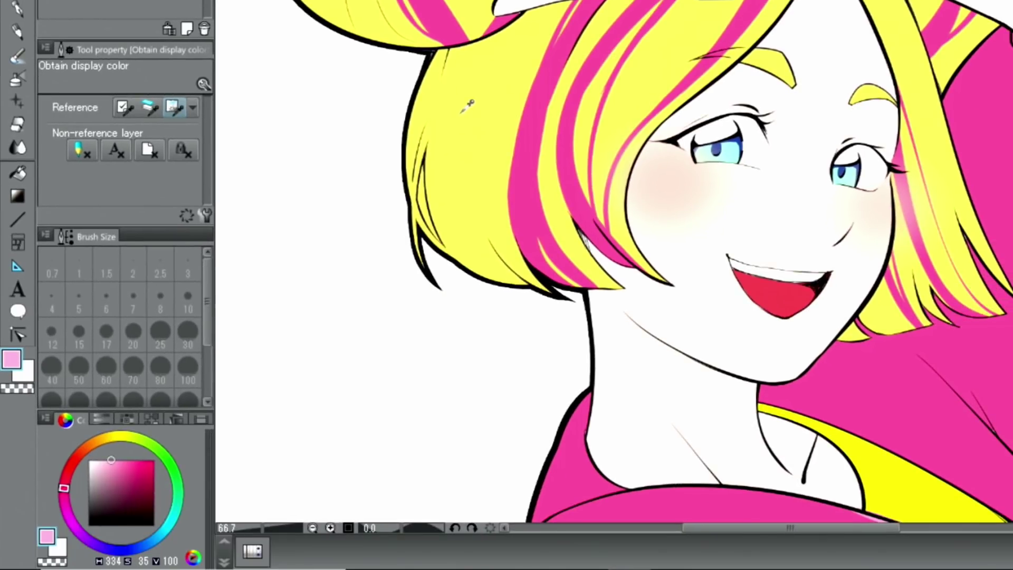
pyautogui.click(463, 110)
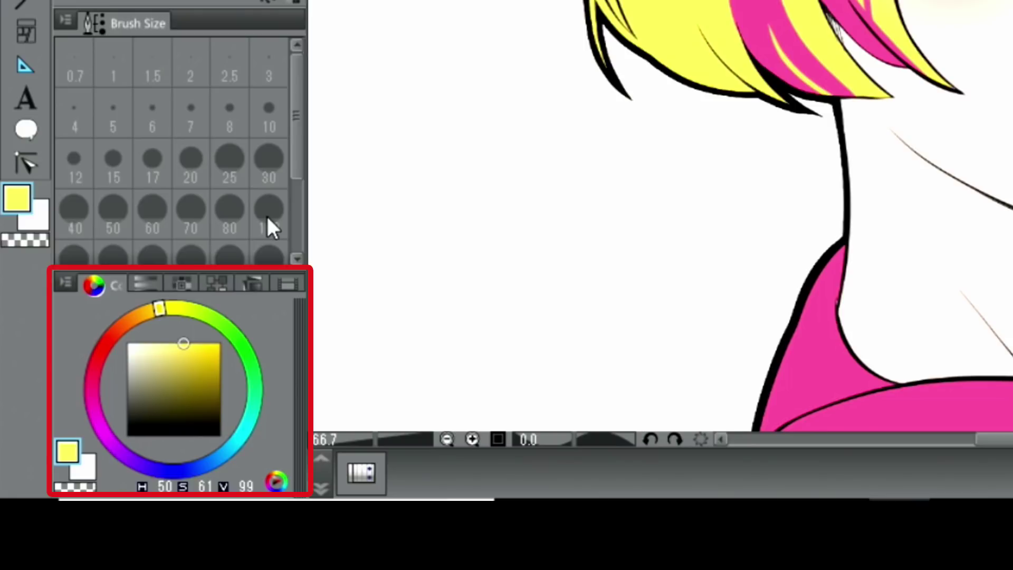
pyautogui.moveTo(179, 341); pyautogui.dragTo(158, 334)
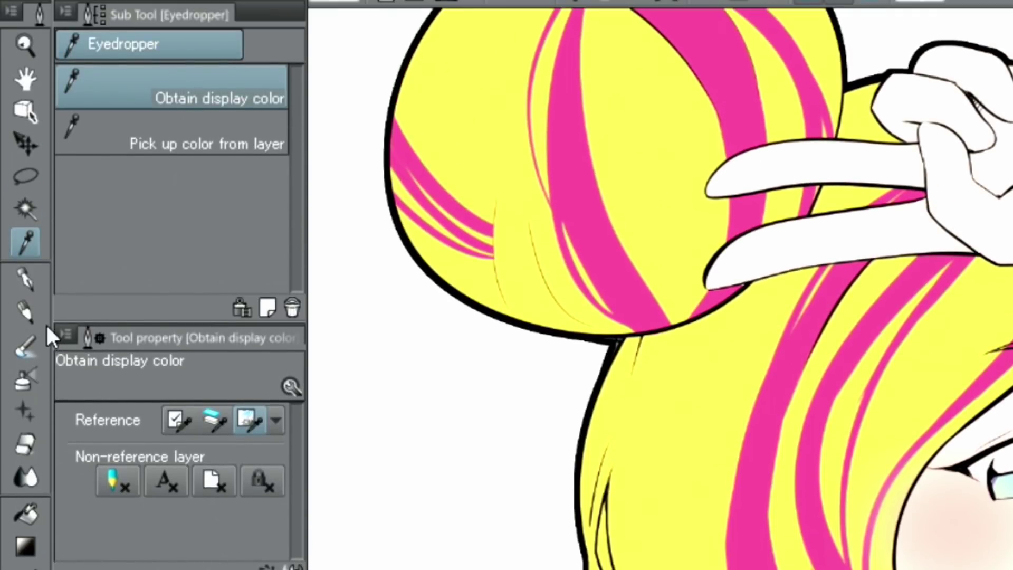
pyautogui.click(25, 155)
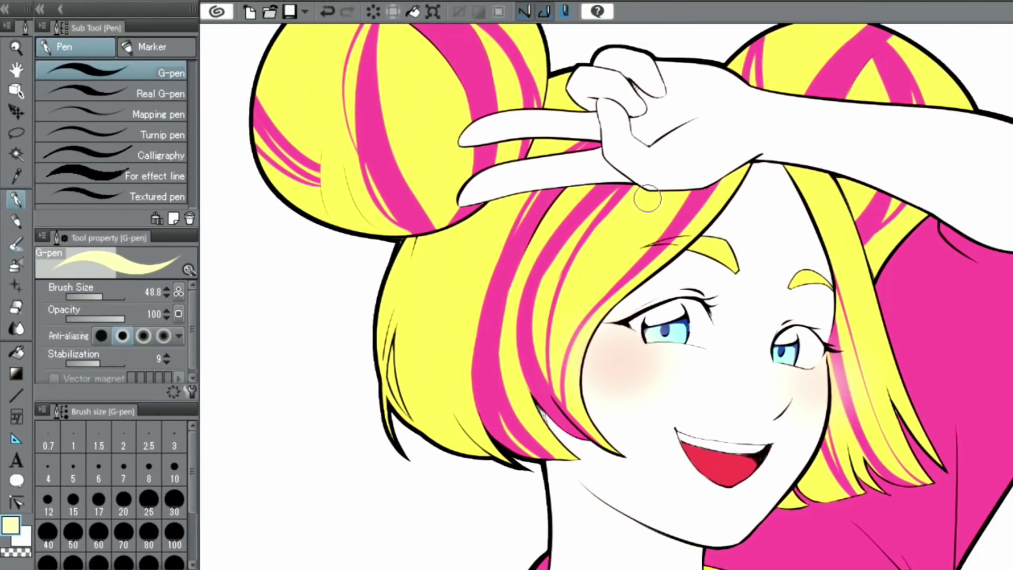
# - Draw pale, tapered highlight strokes on the fringe and the front hair bun, and show the Multiply shadow Layer 1
pyautogui.moveTo(596, 261); pyautogui.dragTo(638, 213)
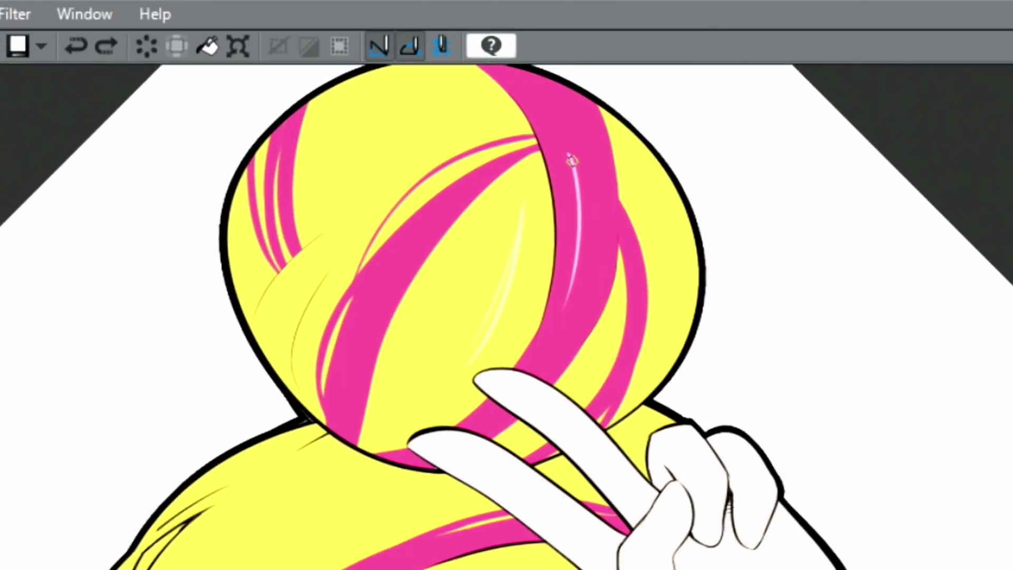
pyautogui.moveTo(570, 156); pyautogui.dragTo(576, 303)
pyautogui.moveTo(590, 234); pyautogui.dragTo(560, 343)
pyautogui.moveTo(583, 291)
pyautogui.mouseDown()
pyautogui.moveTo(588, 234)
pyautogui.moveTo(565, 333)
pyautogui.mouseUp()
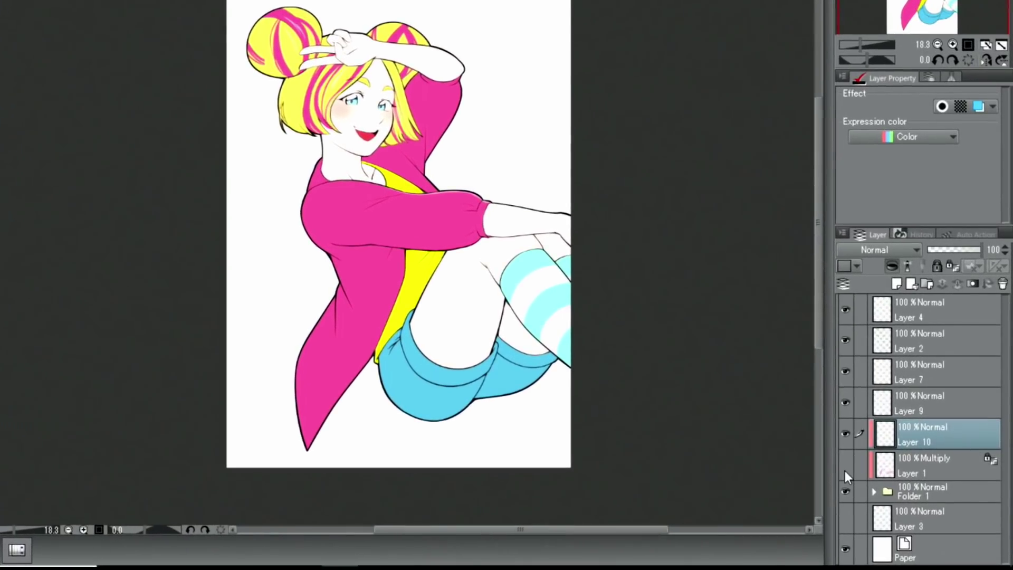
pyautogui.click(845, 469)
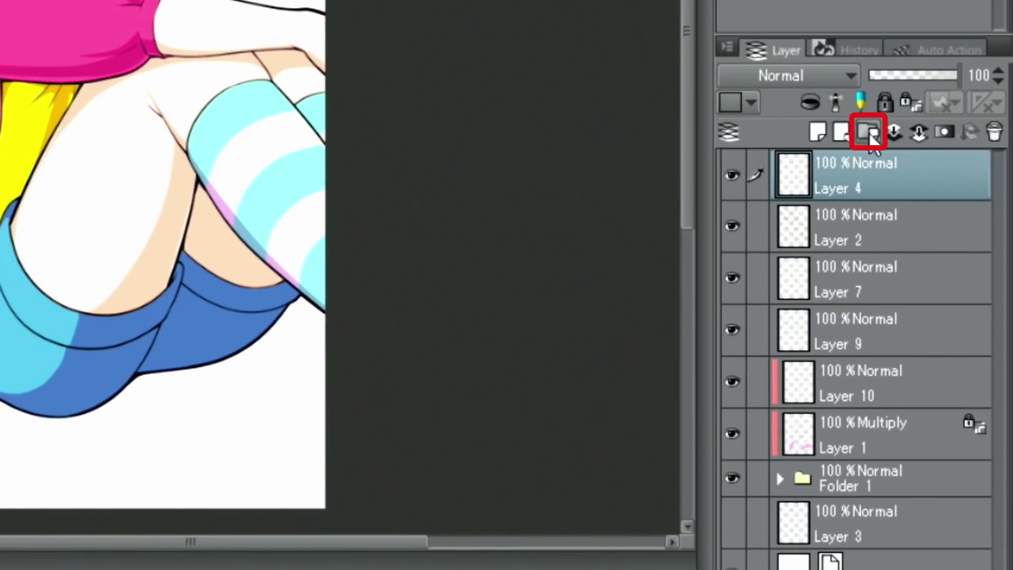
# - Create a layer folder at the top of the stack and move the line-art layers Layer 4 and Layer 2 into it
pyautogui.click(869, 135)
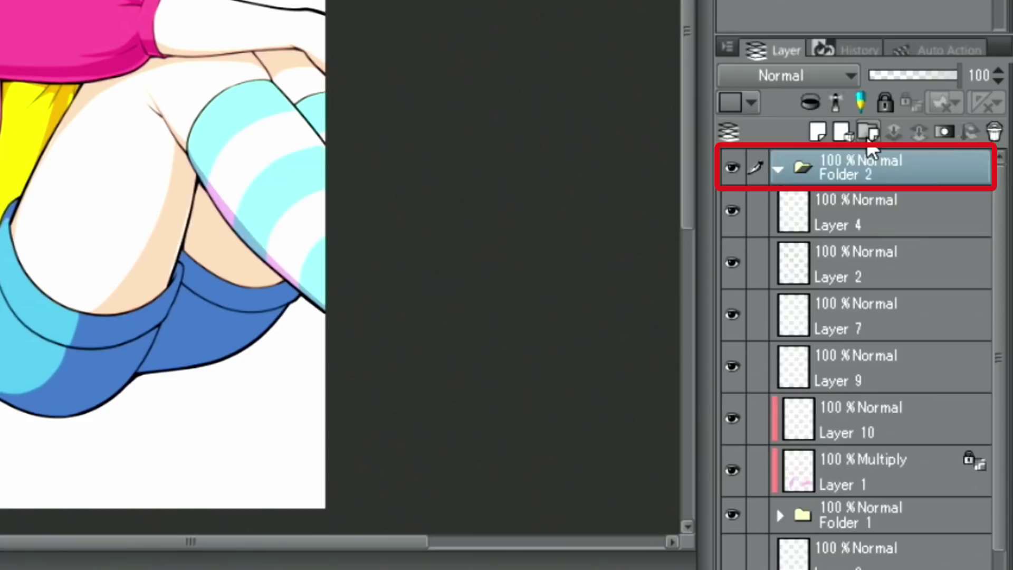
pyautogui.click(865, 219)
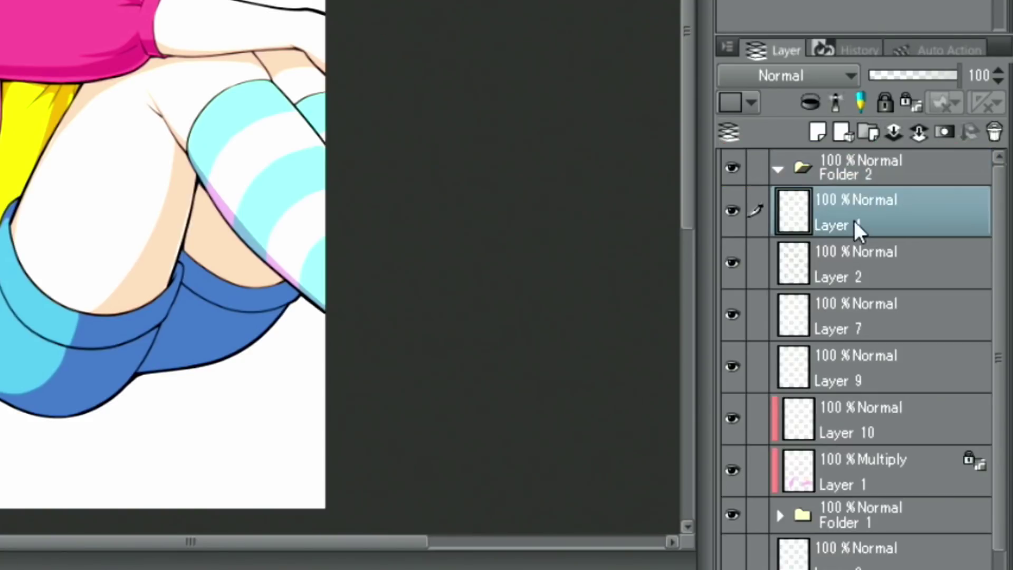
pyautogui.click(757, 262)
pyautogui.moveTo(892, 213); pyautogui.dragTo(870, 179)
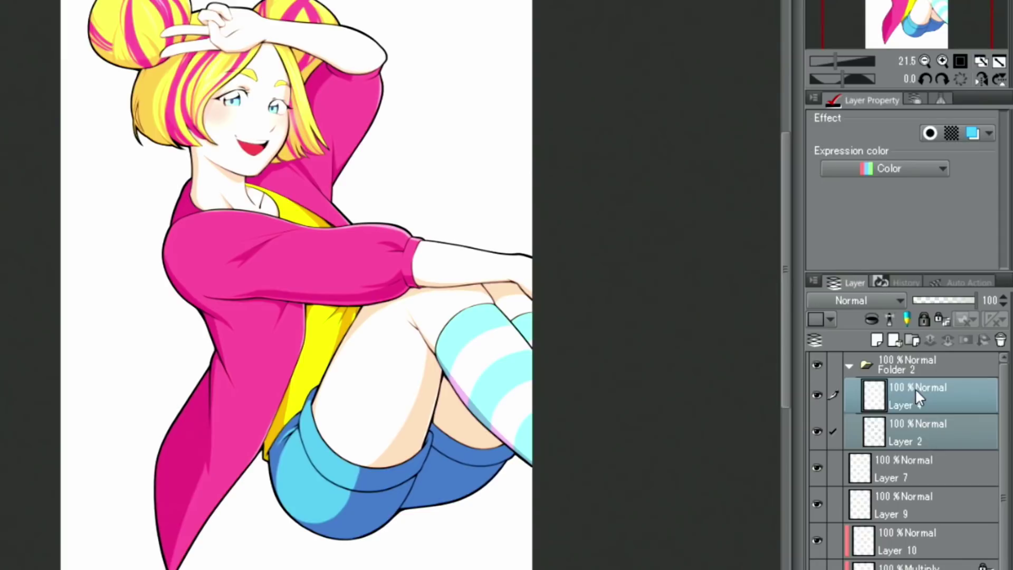
# - Select only Layer 4 and switch the line-art folder off and on to check that it controls all the lines
pyautogui.click(893, 387)
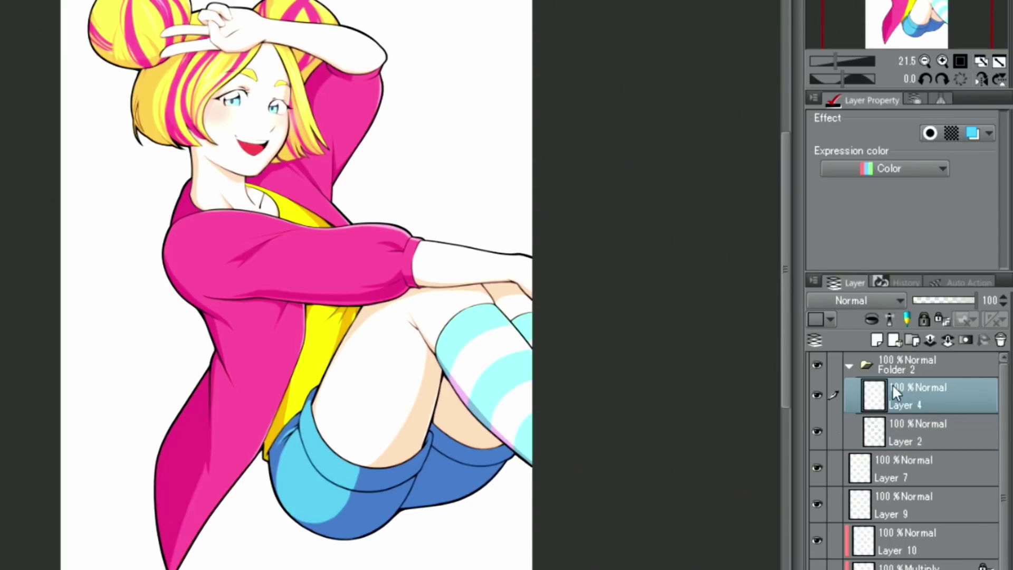
pyautogui.click(816, 366)
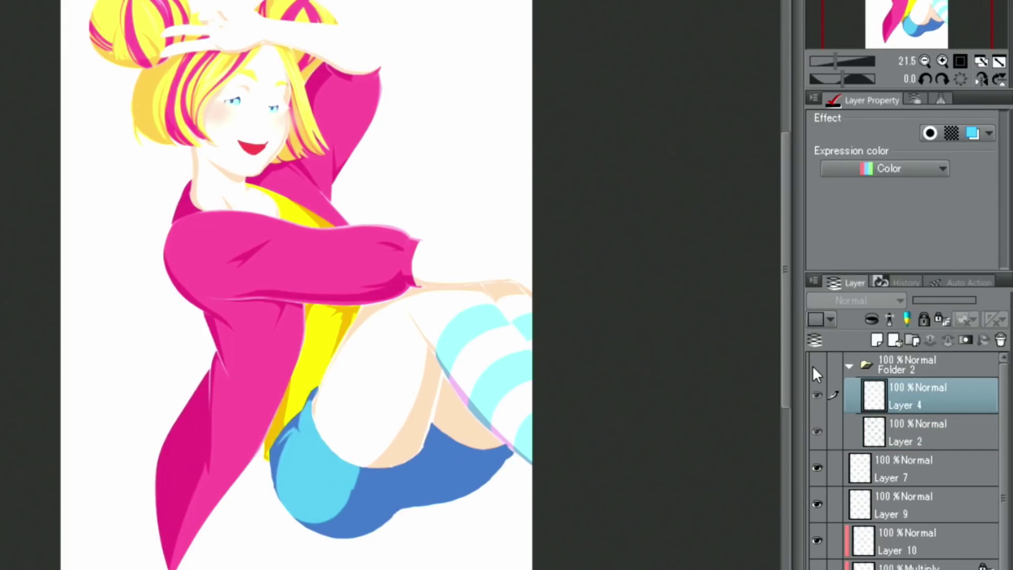
pyautogui.click(816, 366)
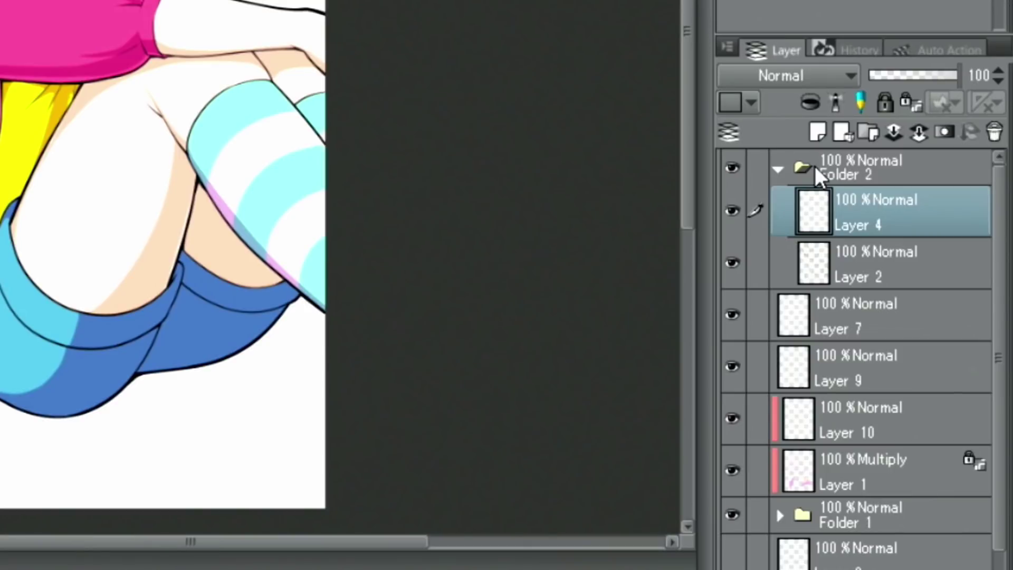
# - Apply a layer color effect to the line-art folder and set its color to dark blue, H 229, S 79, V 47
pyautogui.click(819, 182)
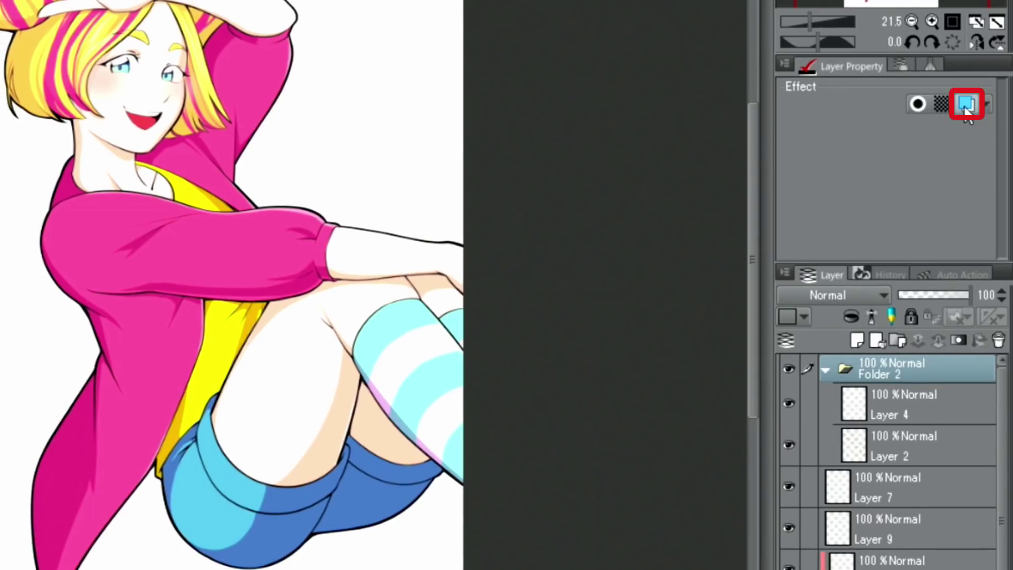
pyautogui.click(967, 105)
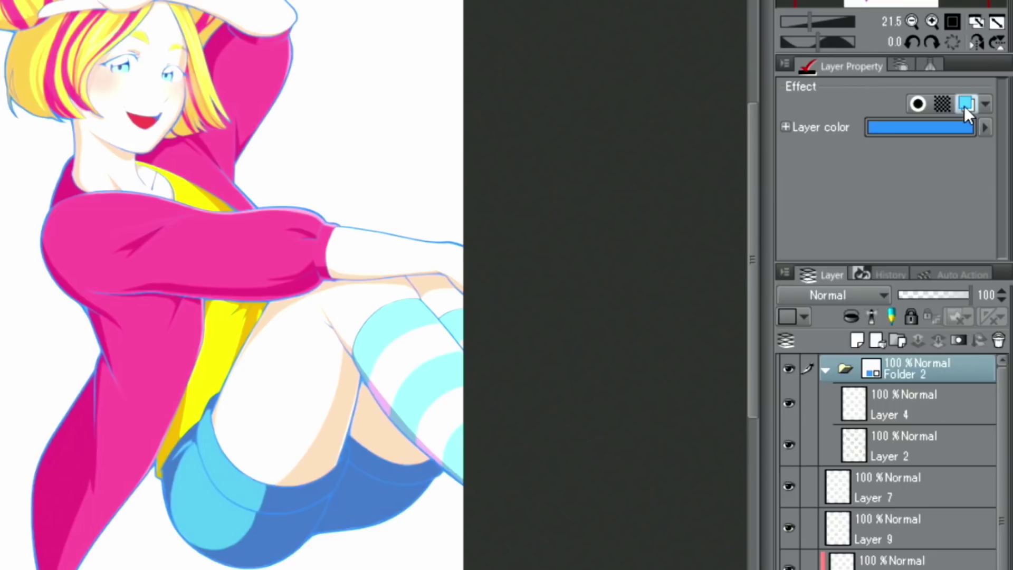
pyautogui.click(981, 130)
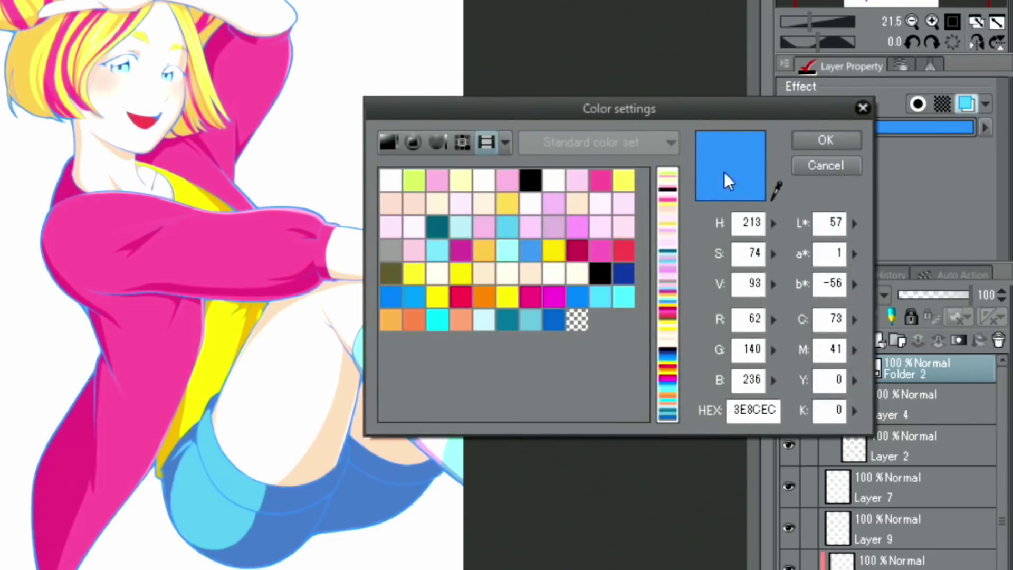
pyautogui.click(390, 153)
pyautogui.moveTo(657, 271); pyautogui.dragTo(659, 261)
pyautogui.moveTo(586, 309); pyautogui.dragTo(581, 301)
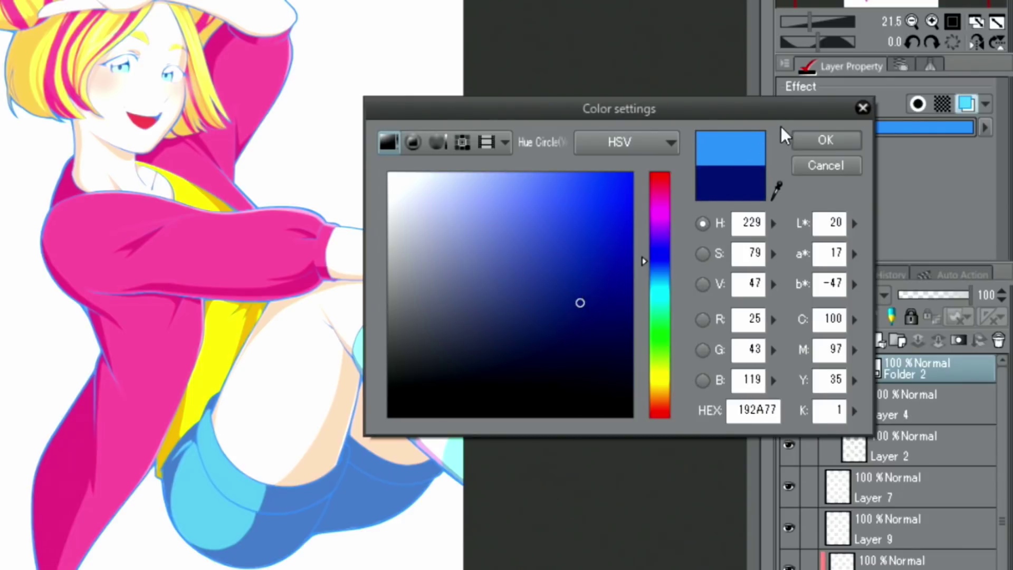
pyautogui.click(816, 141)
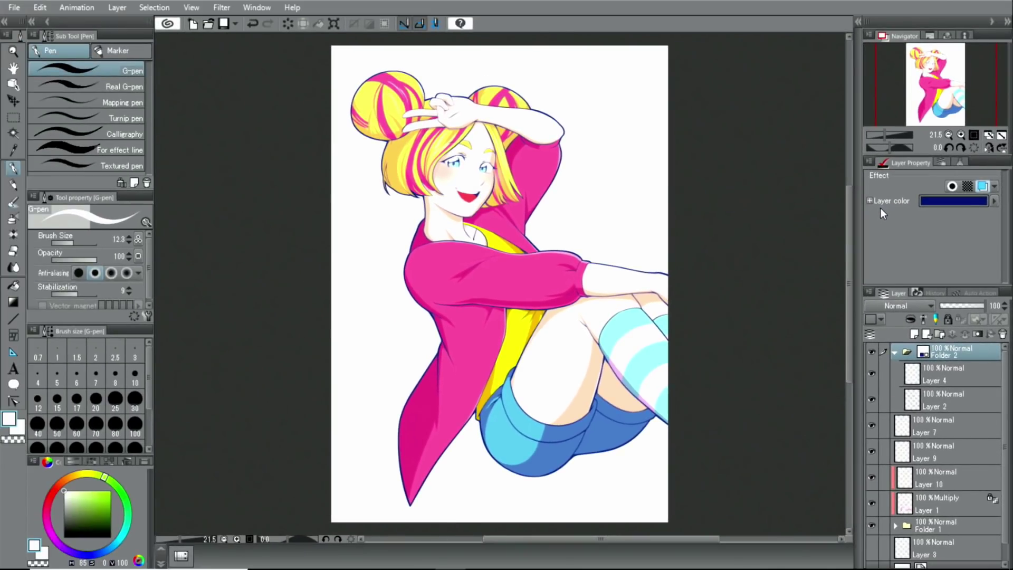
# - Collapse the line-art folder, add a new raster layer, and place it directly beneath Folder 1 as the background
pyautogui.click(895, 352)
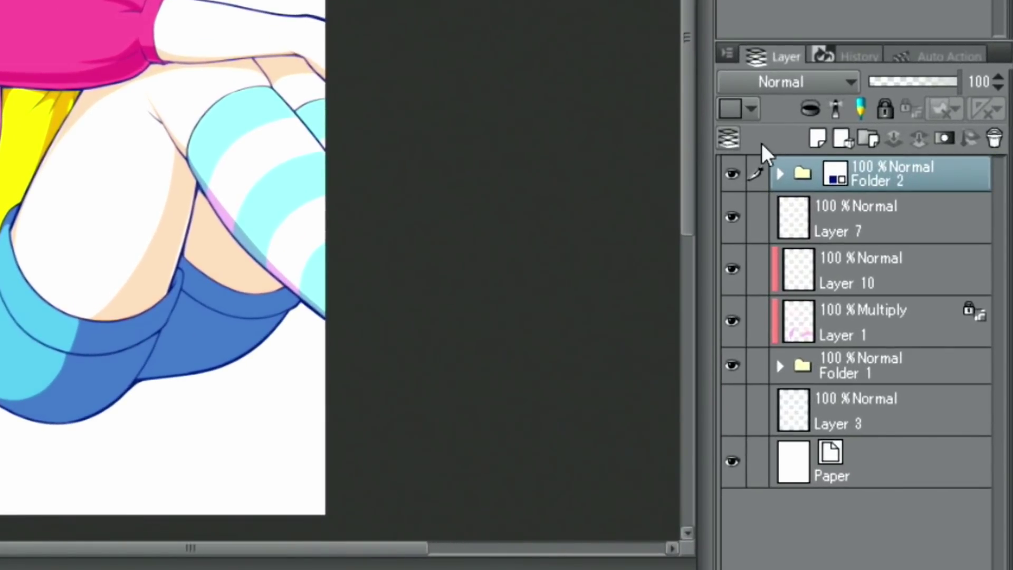
pyautogui.click(819, 139)
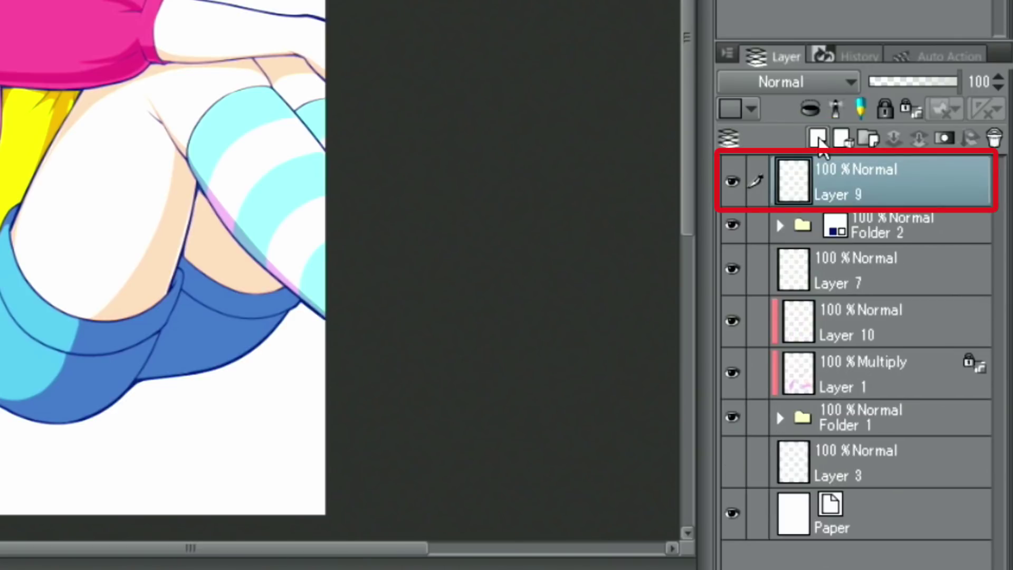
pyautogui.moveTo(877, 190); pyautogui.dragTo(855, 432)
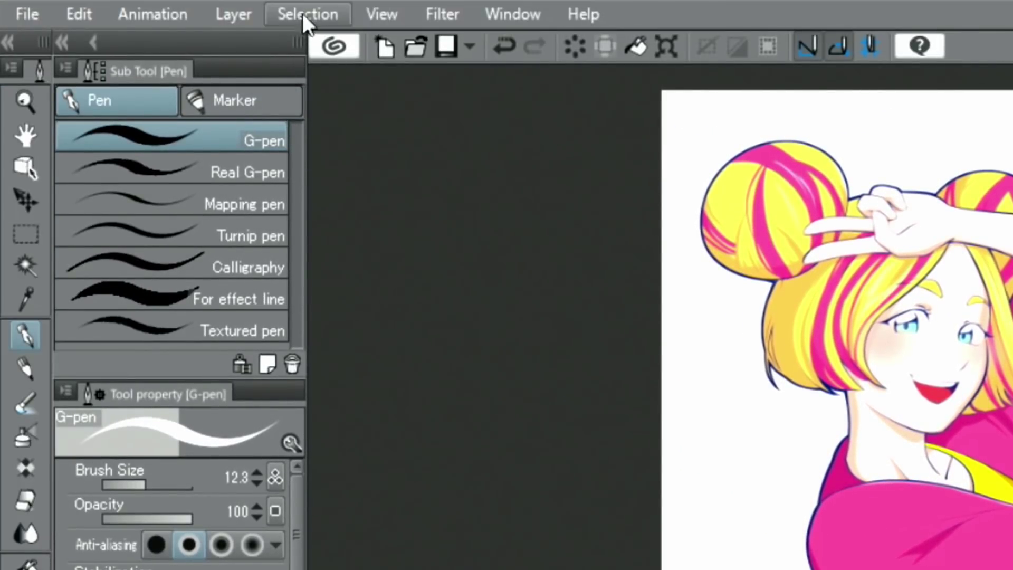
# - Select the whole canvas, fill the background layer with yellow-green H 85, S 77, V 100, and deselect
pyautogui.click(298, 12)
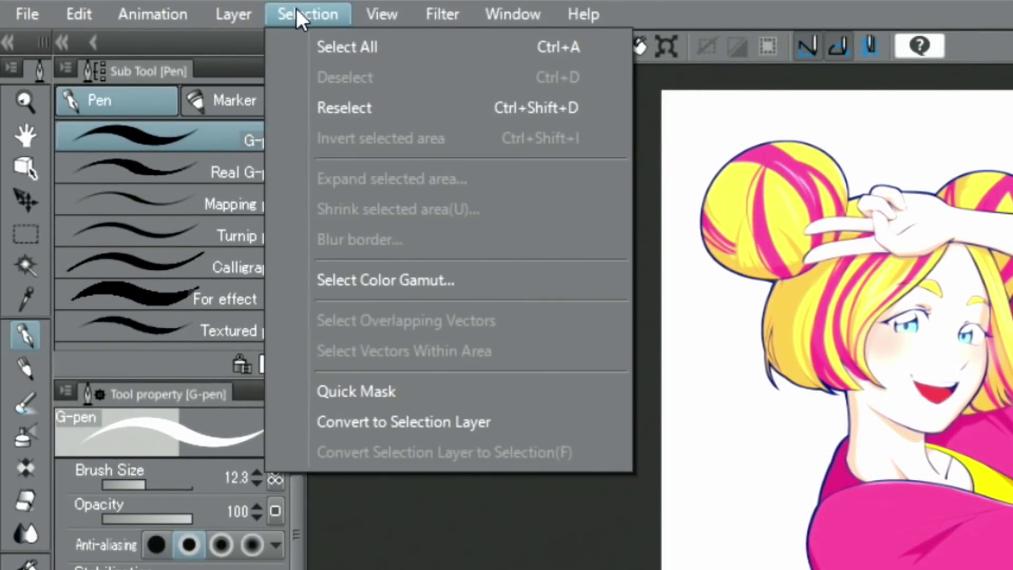
pyautogui.click(309, 45)
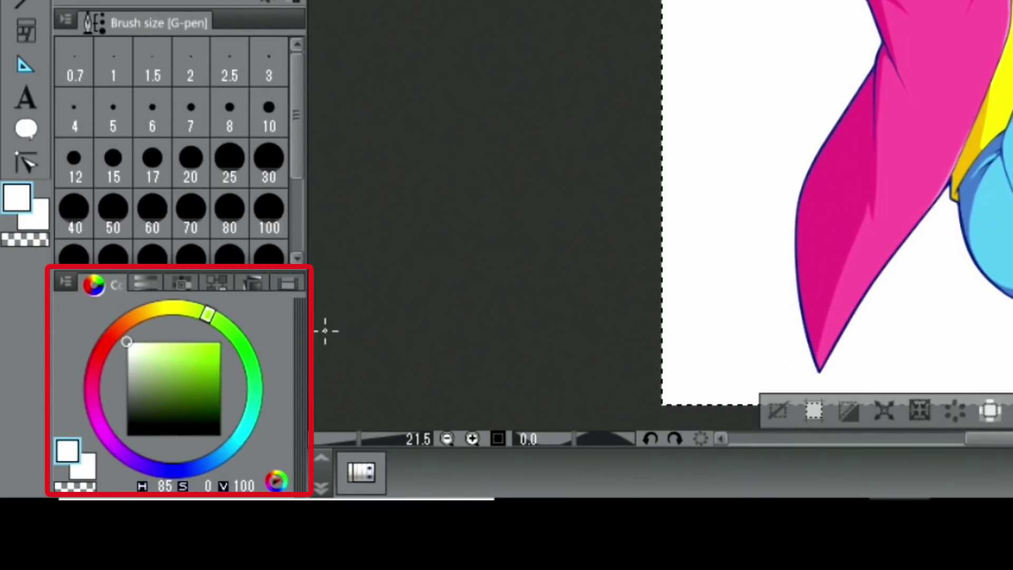
pyautogui.moveTo(191, 342)
pyautogui.mouseDown()
pyautogui.moveTo(178, 342)
pyautogui.moveTo(199, 342)
pyautogui.mouseUp()
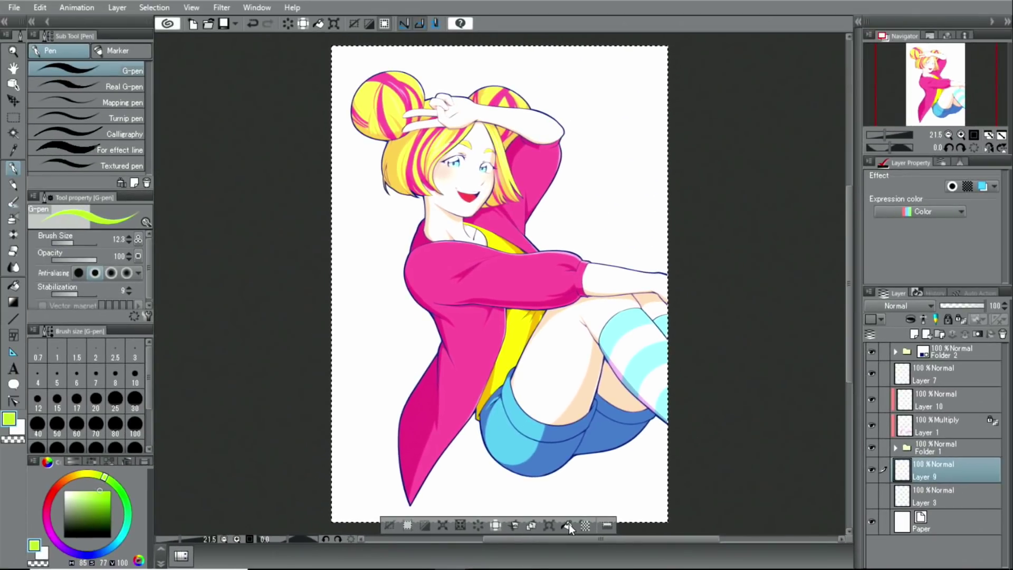
pyautogui.click(635, 468)
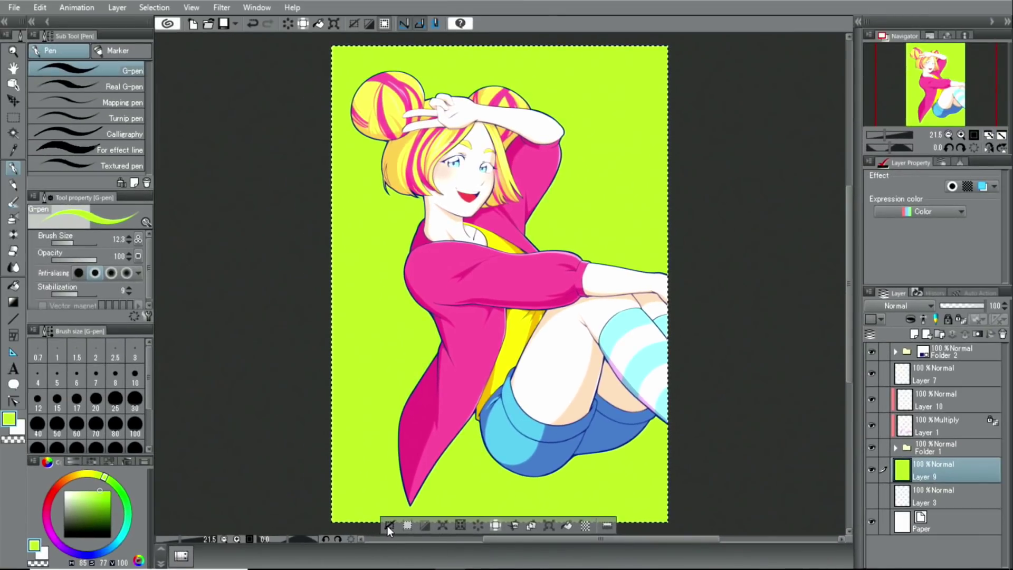
pyautogui.click(373, 517)
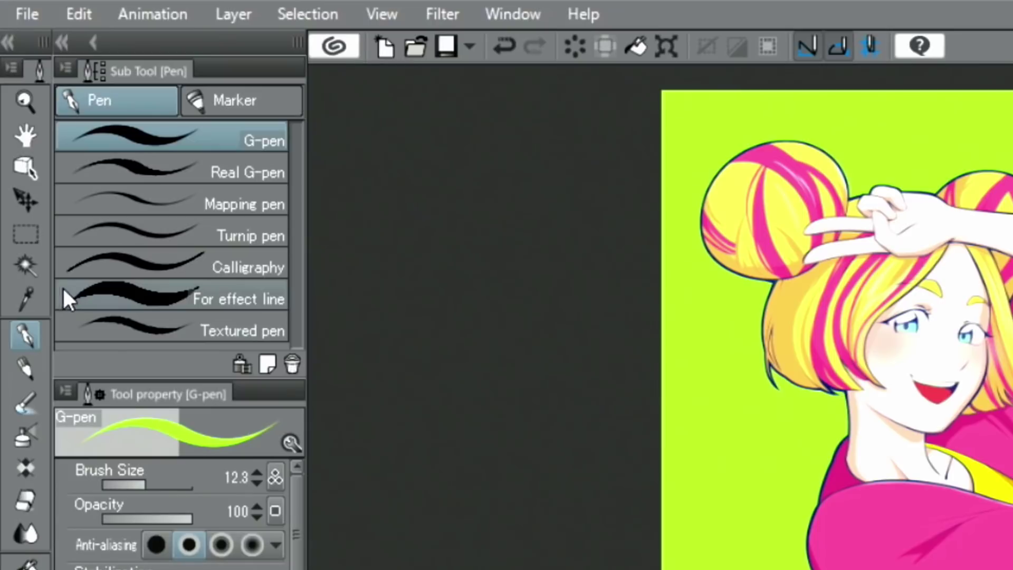
# - Lasso a scalloped cloud shape around the character, clear the green fill inside it, and deselect
pyautogui.click(17, 194)
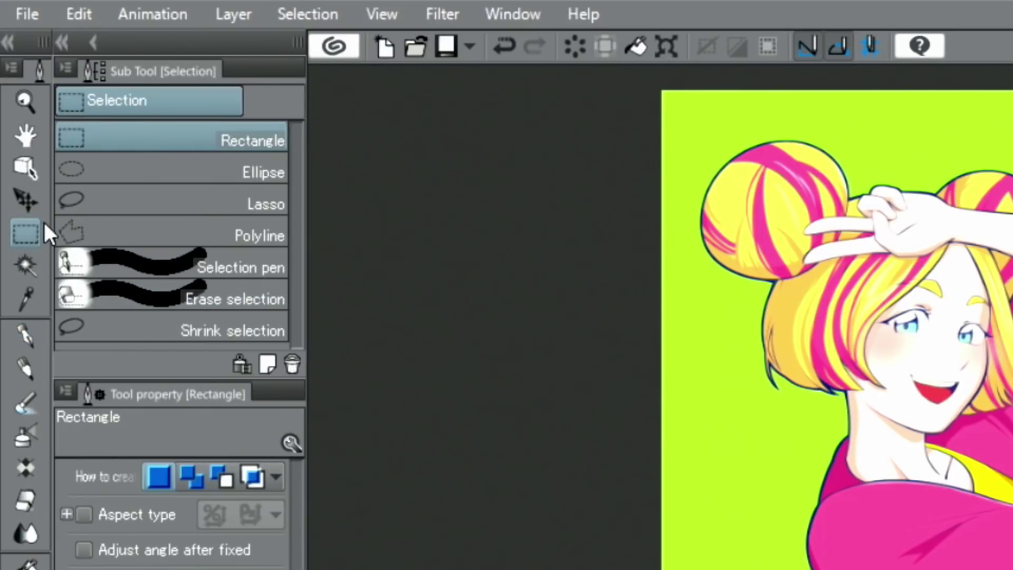
pyautogui.click(73, 210)
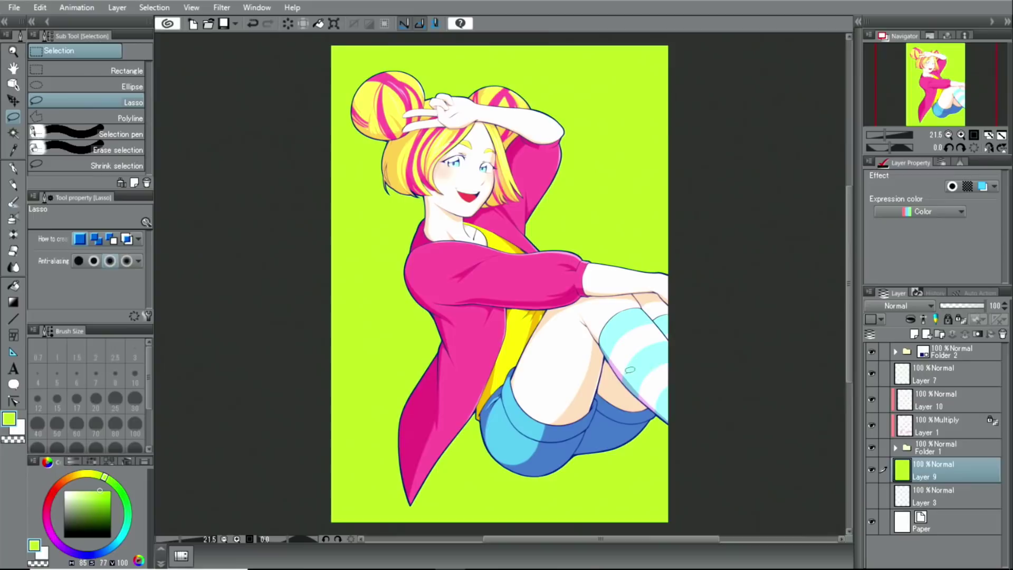
pyautogui.moveTo(685, 362)
pyautogui.mouseDown()
pyautogui.moveTo(707, 391)
pyautogui.moveTo(601, 423)
pyautogui.moveTo(587, 465)
pyautogui.moveTo(511, 439)
pyautogui.moveTo(475, 470)
pyautogui.moveTo(432, 409)
pyautogui.moveTo(345, 329)
pyautogui.moveTo(398, 198)
pyautogui.moveTo(409, 100)
pyautogui.moveTo(433, 52)
pyautogui.moveTo(522, 117)
pyautogui.moveTo(647, 186)
pyautogui.moveTo(714, 314)
pyautogui.moveTo(689, 362)
pyautogui.mouseUp()
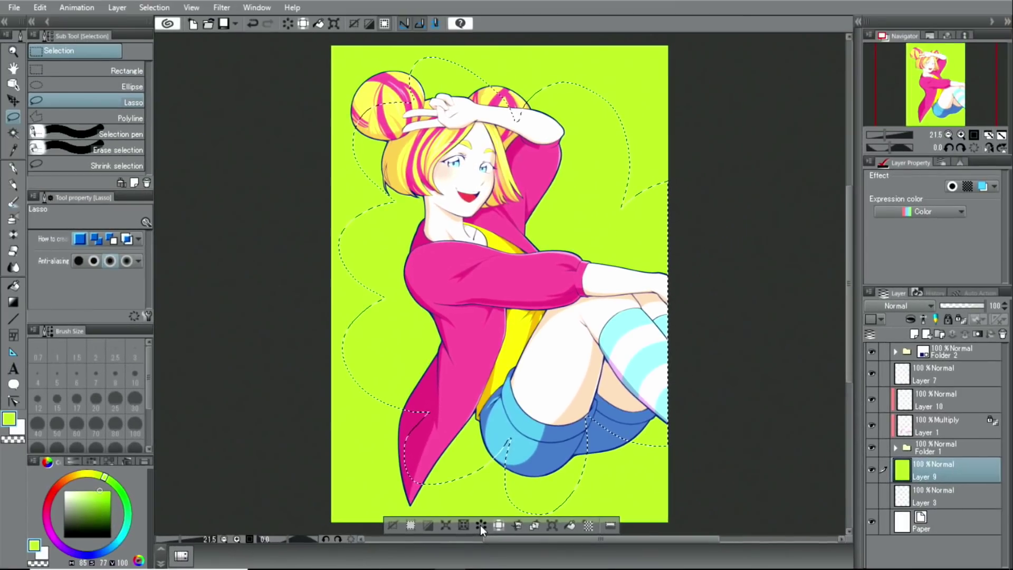
pyautogui.click(480, 524)
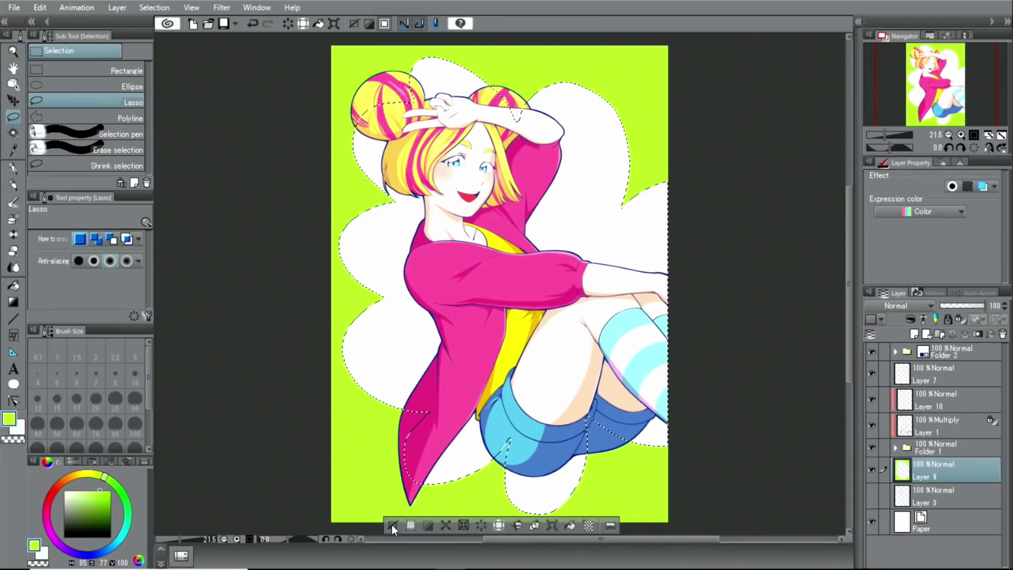
pyautogui.click(386, 521)
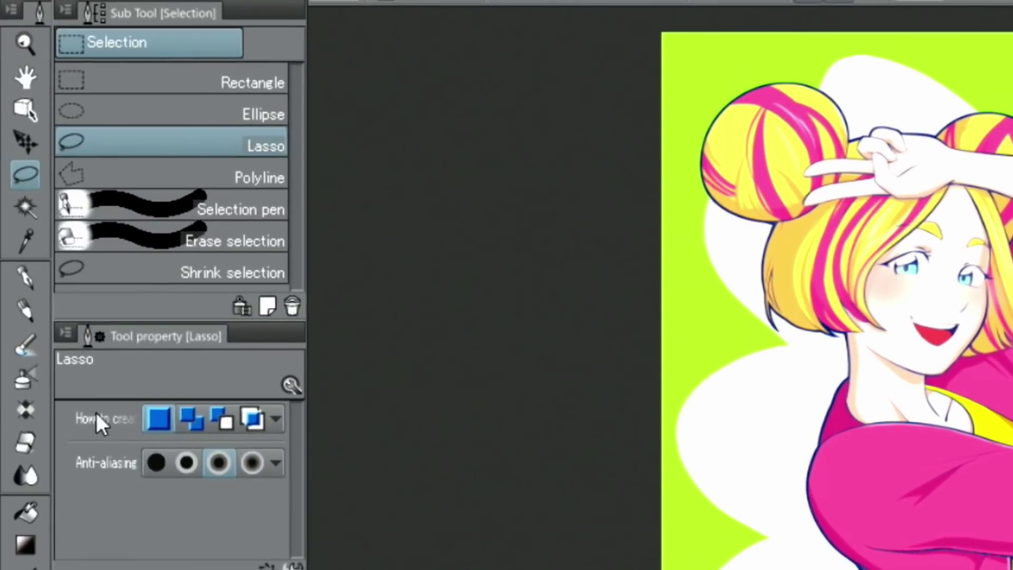
# - Switch to the Star pattern brush of the Decoration tool
pyautogui.click(18, 306)
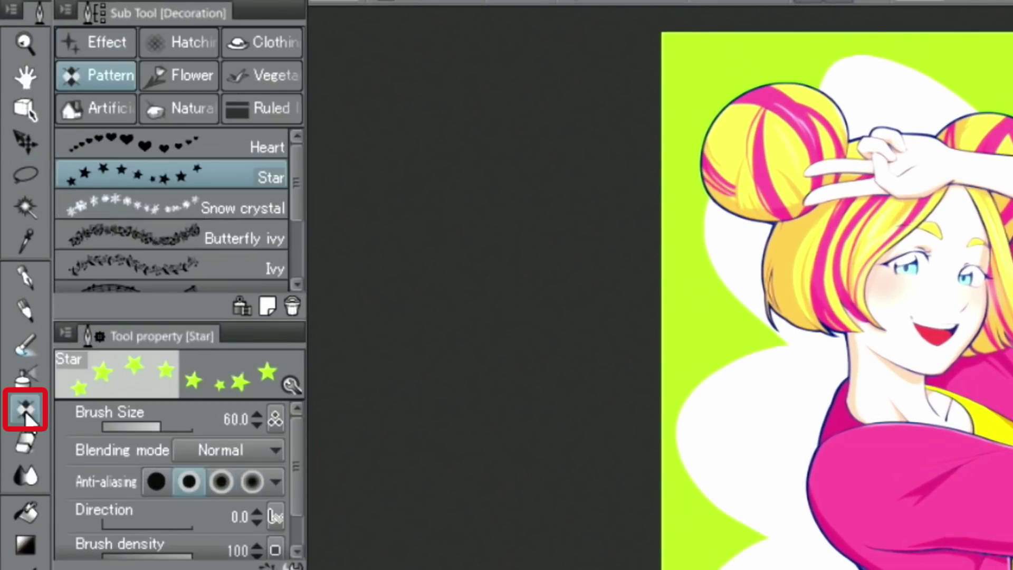